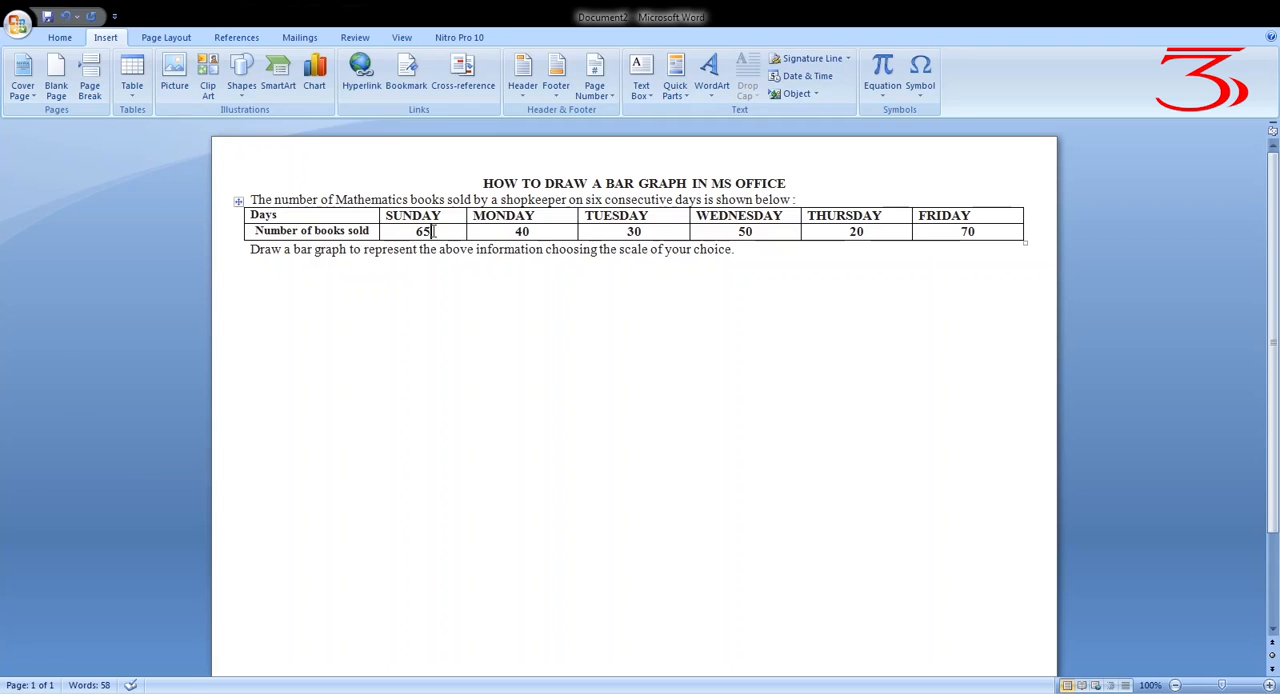
Write the scale line "Scale = 1 Unit = 5 books" below the bar graph instruction
{"action": "left_click_drag", "start_coordinate": [434, 231], "coordinate": [411, 231]}
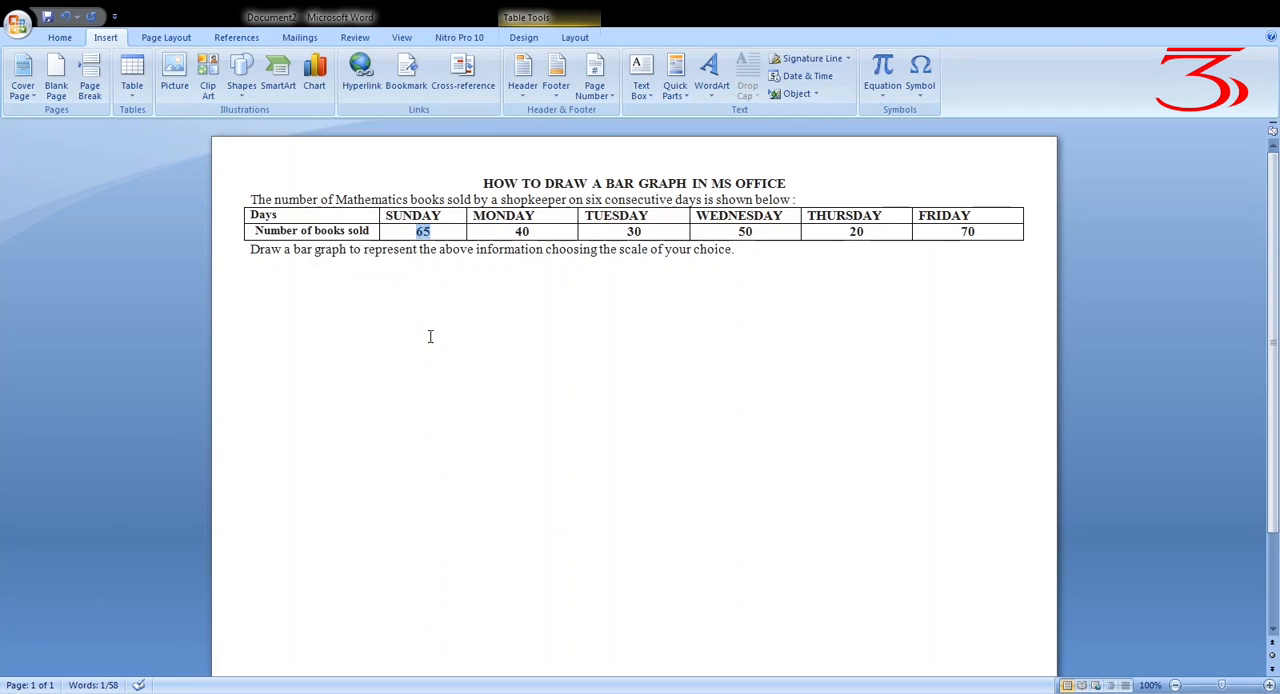
{"action": "left_click", "coordinate": [517, 326]}
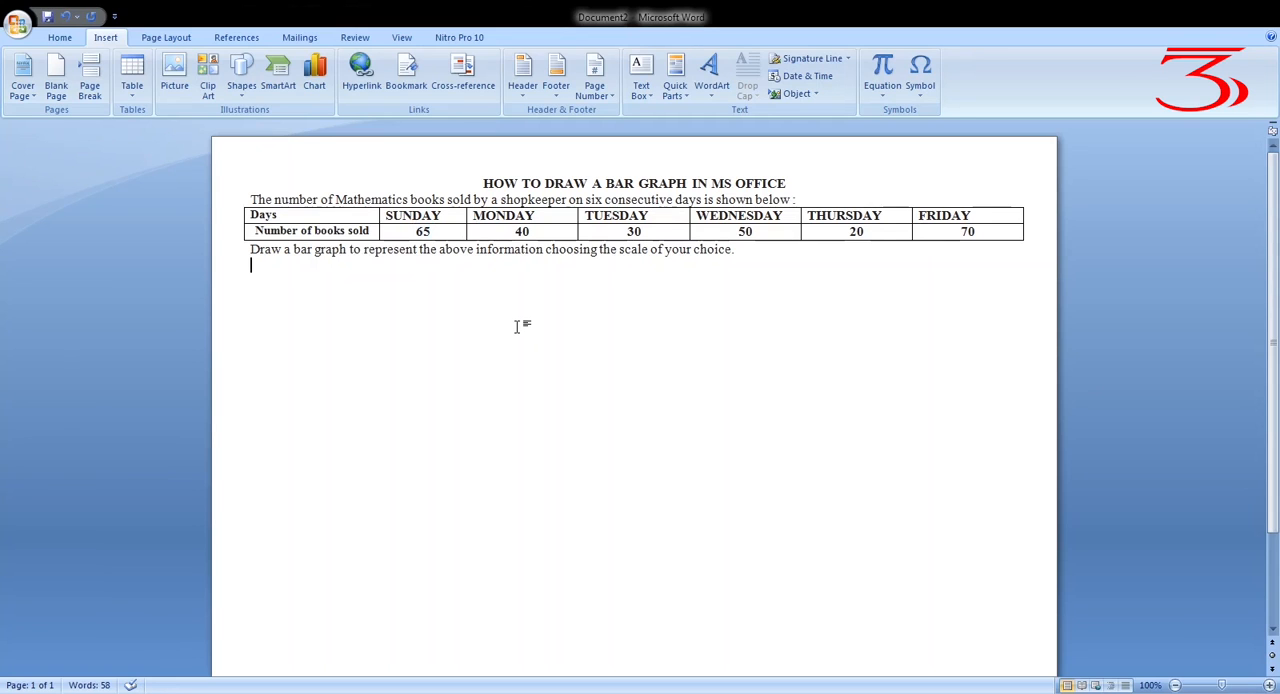
{"action": "type", "text": "Scale = 1"}
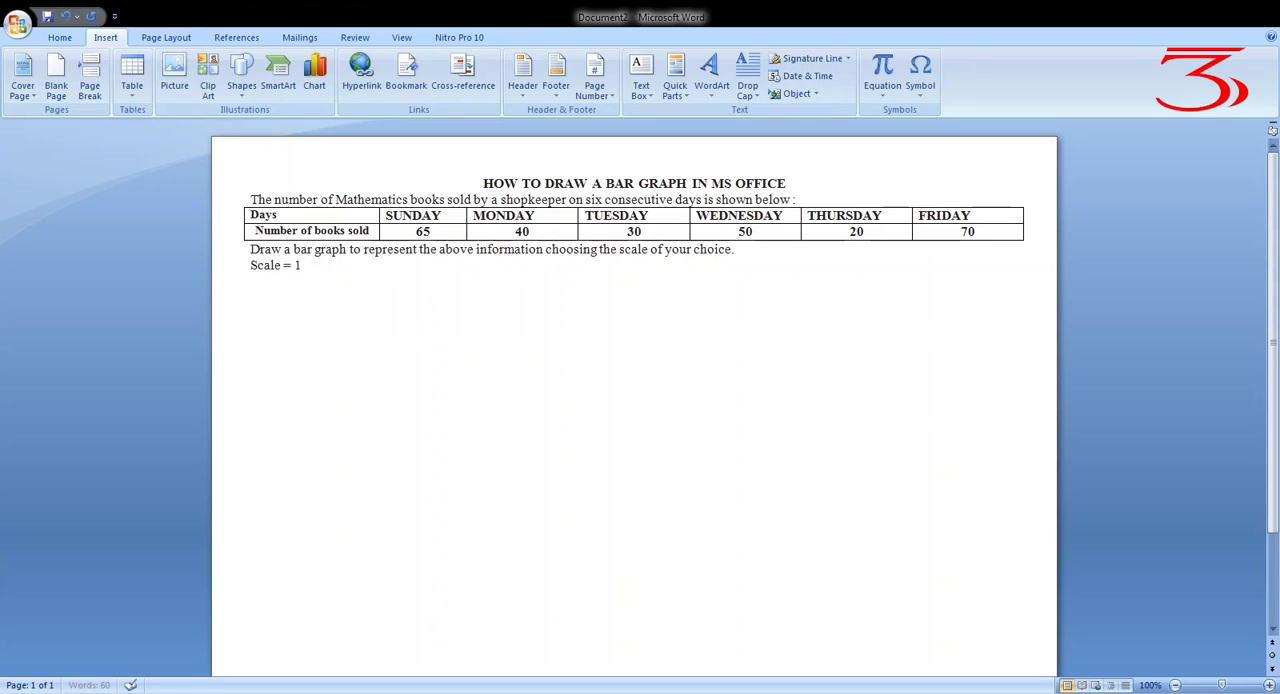
{"action": "type", "text": " Unit = 5 books"}
Replace the first equals sign in the scale line with a colon and start a new line below it
{"action": "left_click", "coordinate": [292, 267]}
{"action": "key", "text": "BackSpace"}
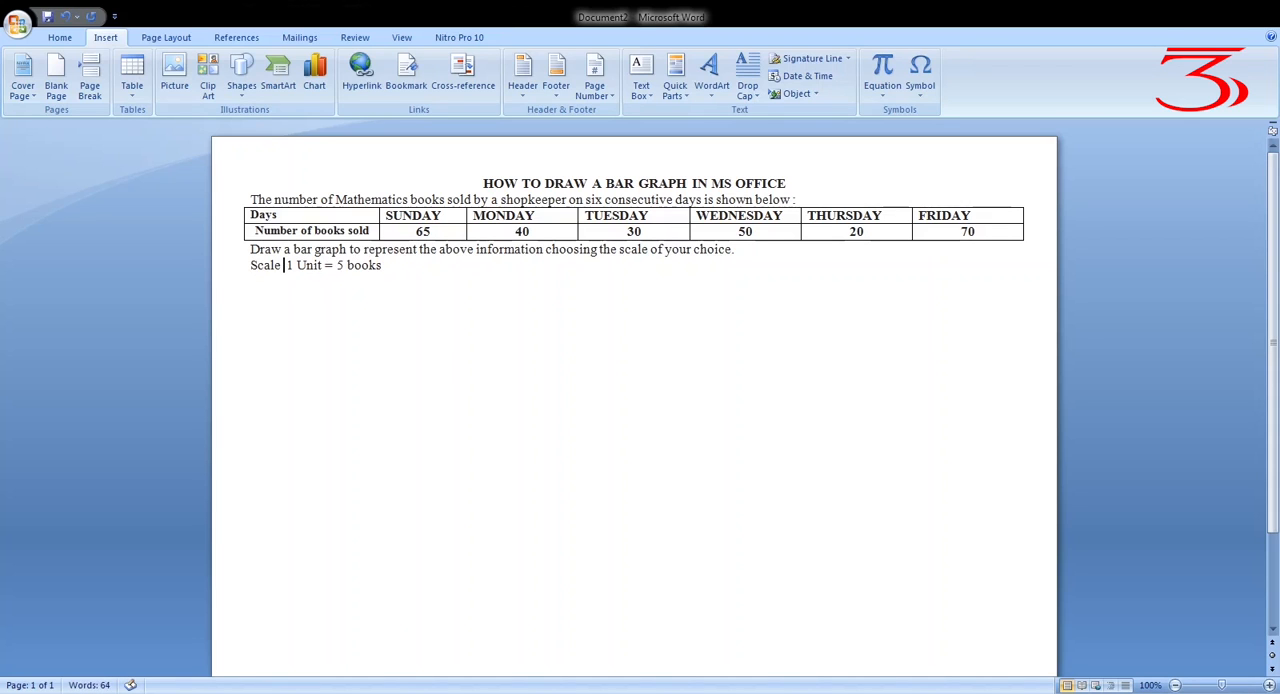
{"action": "type", "text": ":"}
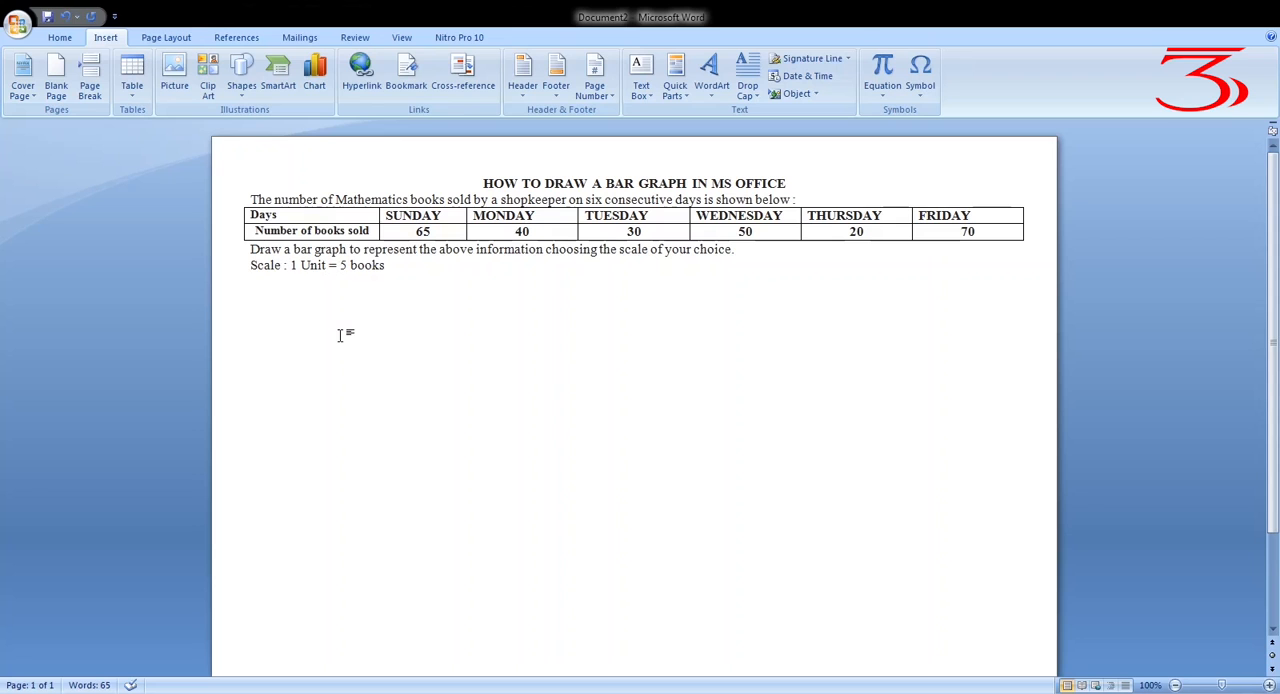
{"action": "left_click", "coordinate": [400, 268]}
{"action": "key", "text": "Return"}
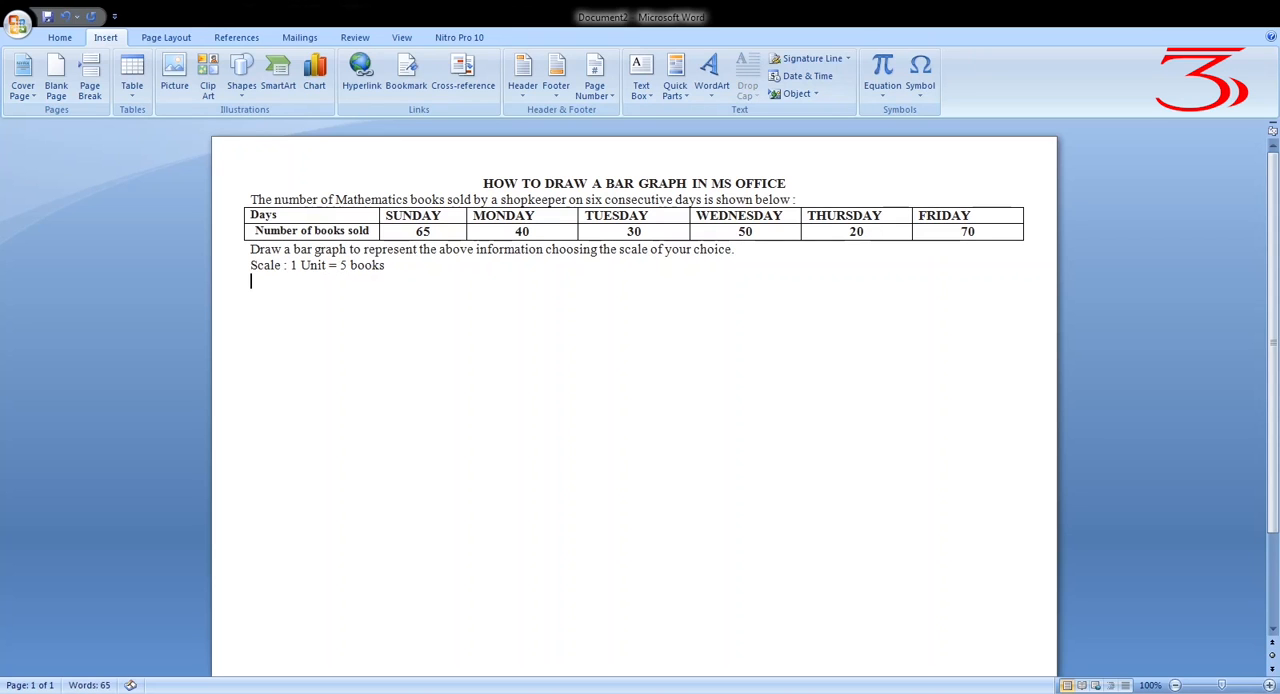
Insert a table of 20 columns and 20 rows below the scale line
{"action": "left_click", "coordinate": [60, 37]}
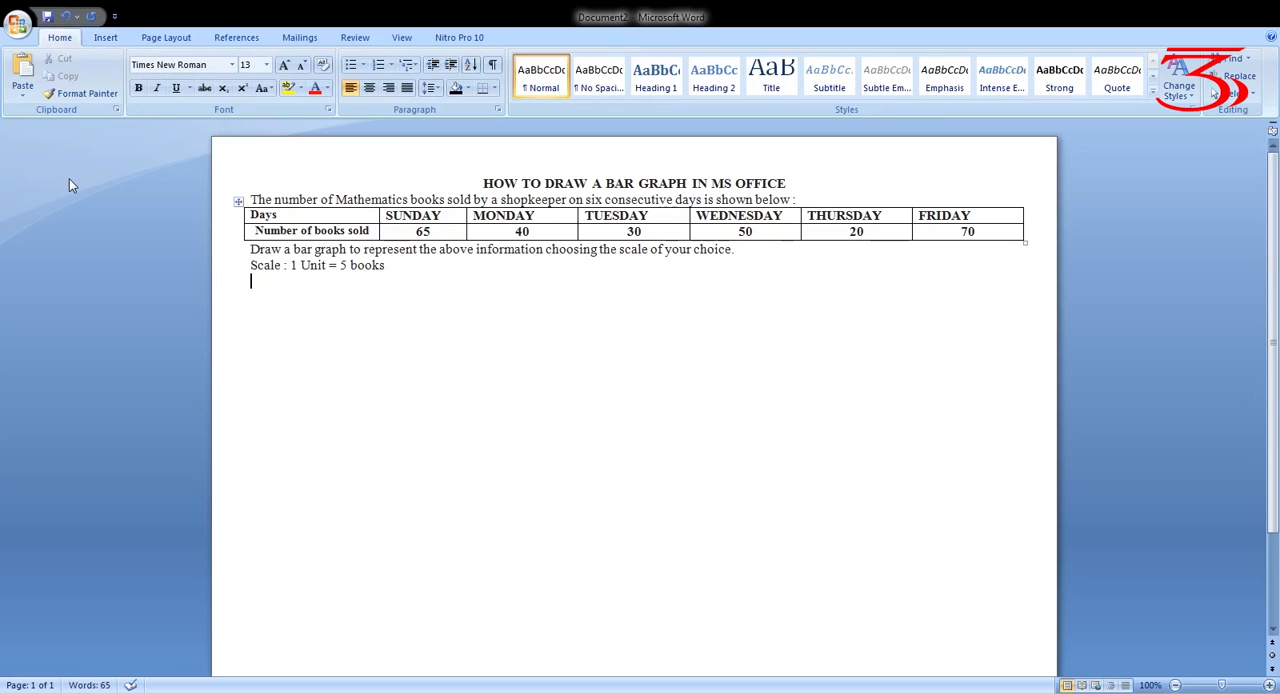
{"action": "left_click", "coordinate": [162, 40]}
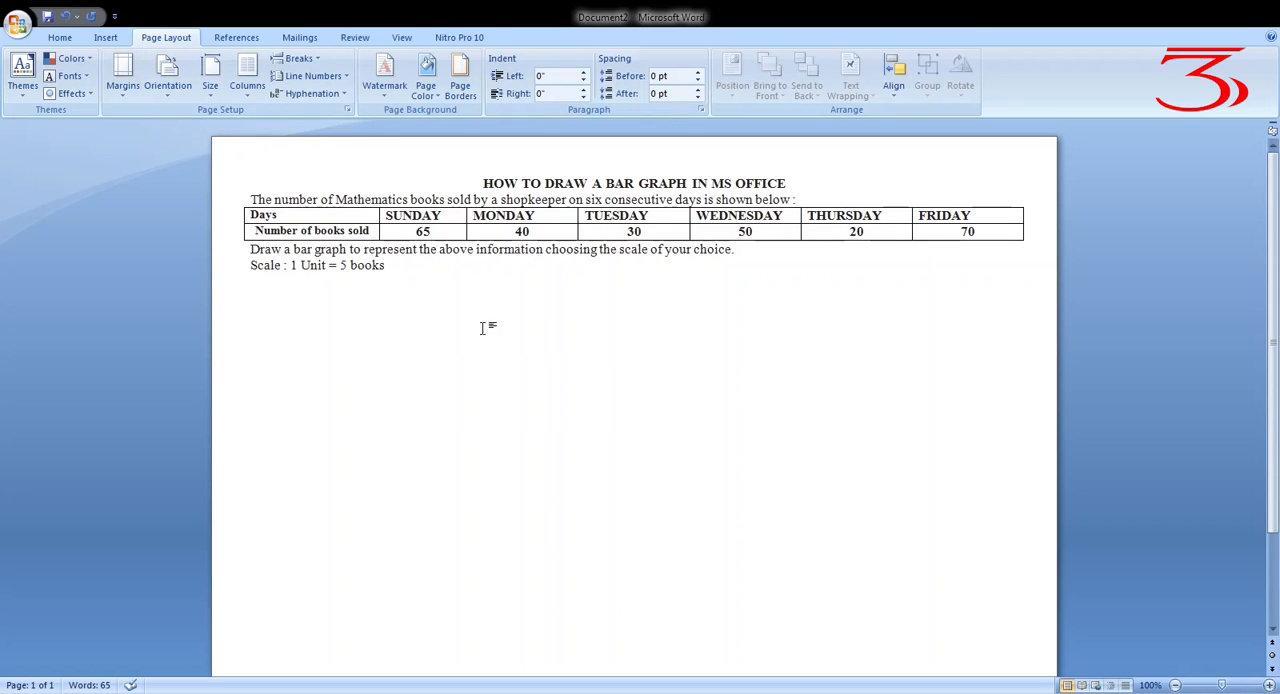
{"action": "left_click", "coordinate": [60, 37]}
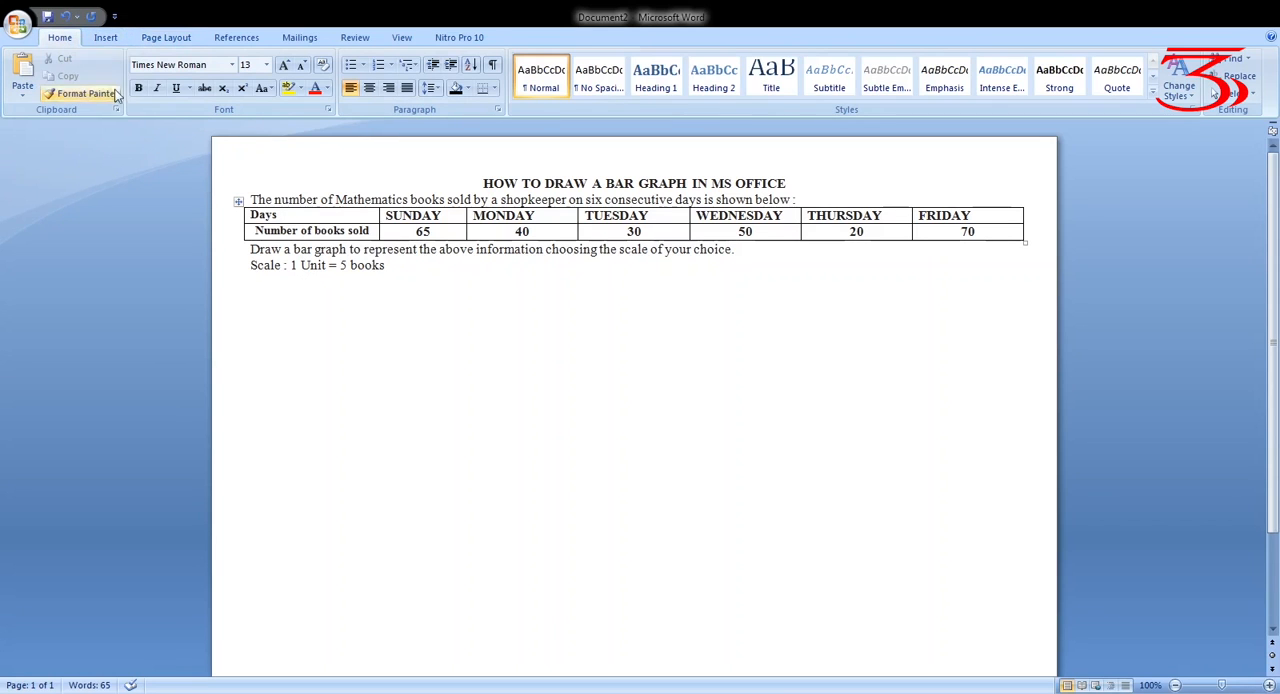
{"action": "left_click", "coordinate": [108, 39]}
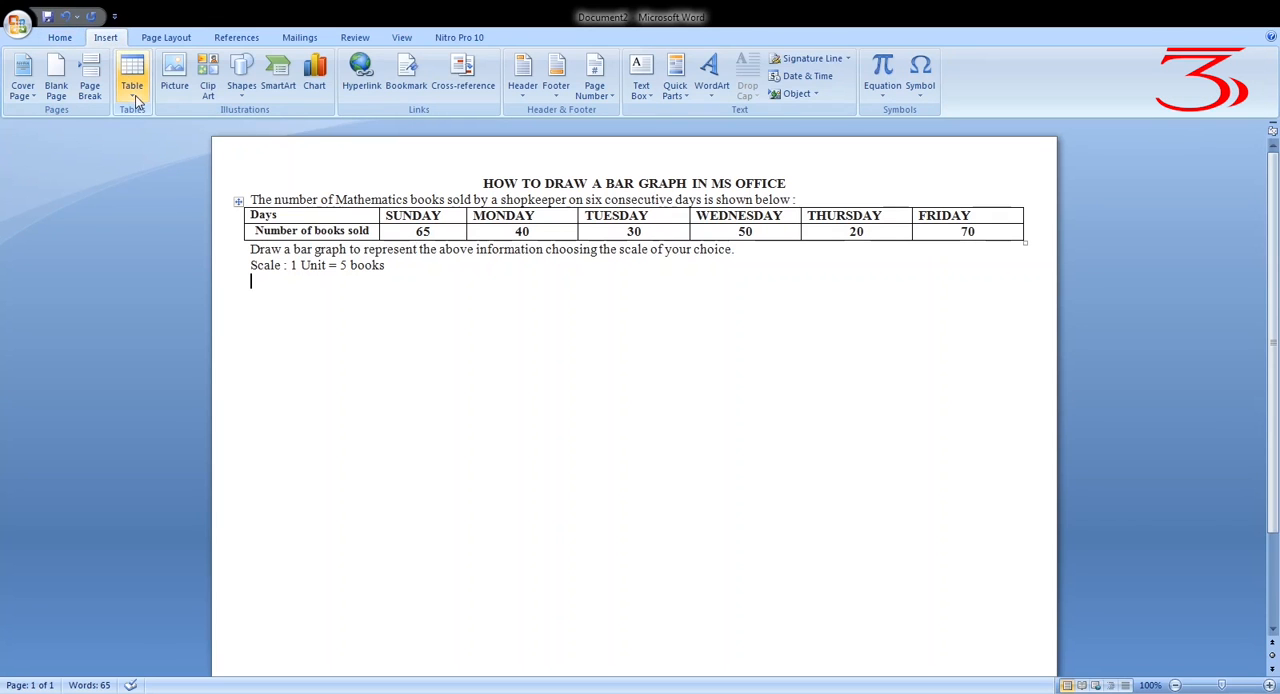
{"action": "left_click", "coordinate": [134, 95]}
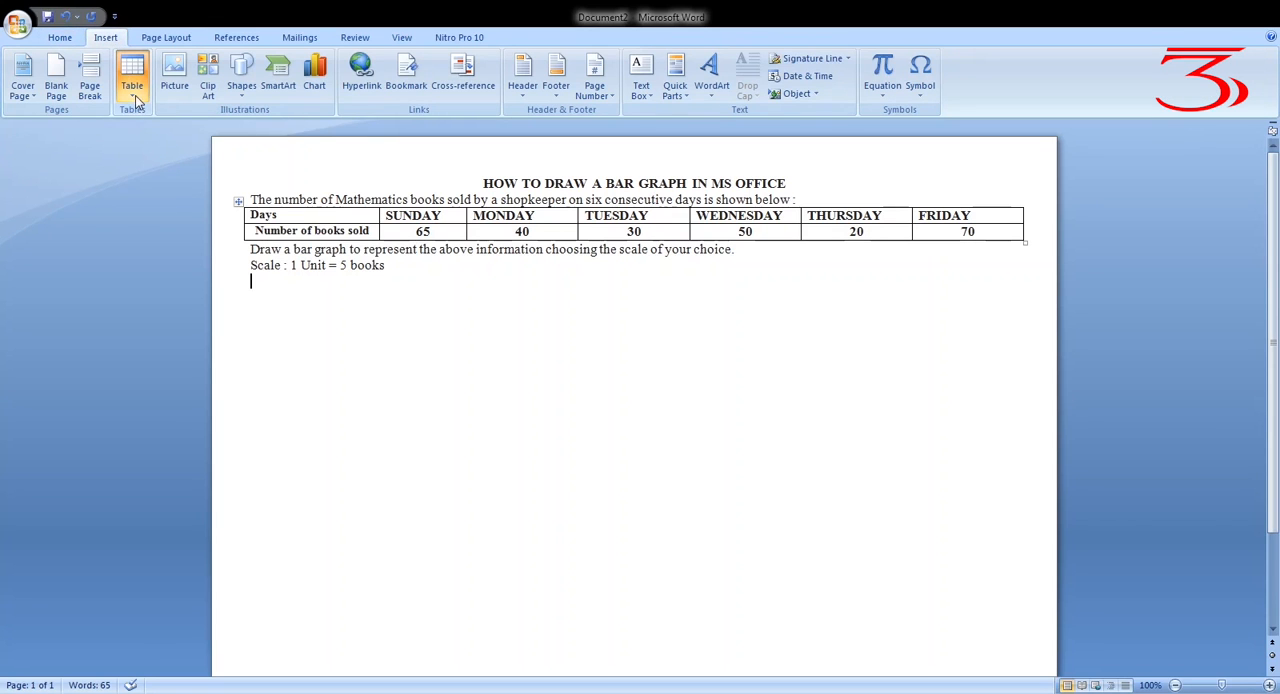
{"action": "left_click", "coordinate": [163, 259]}
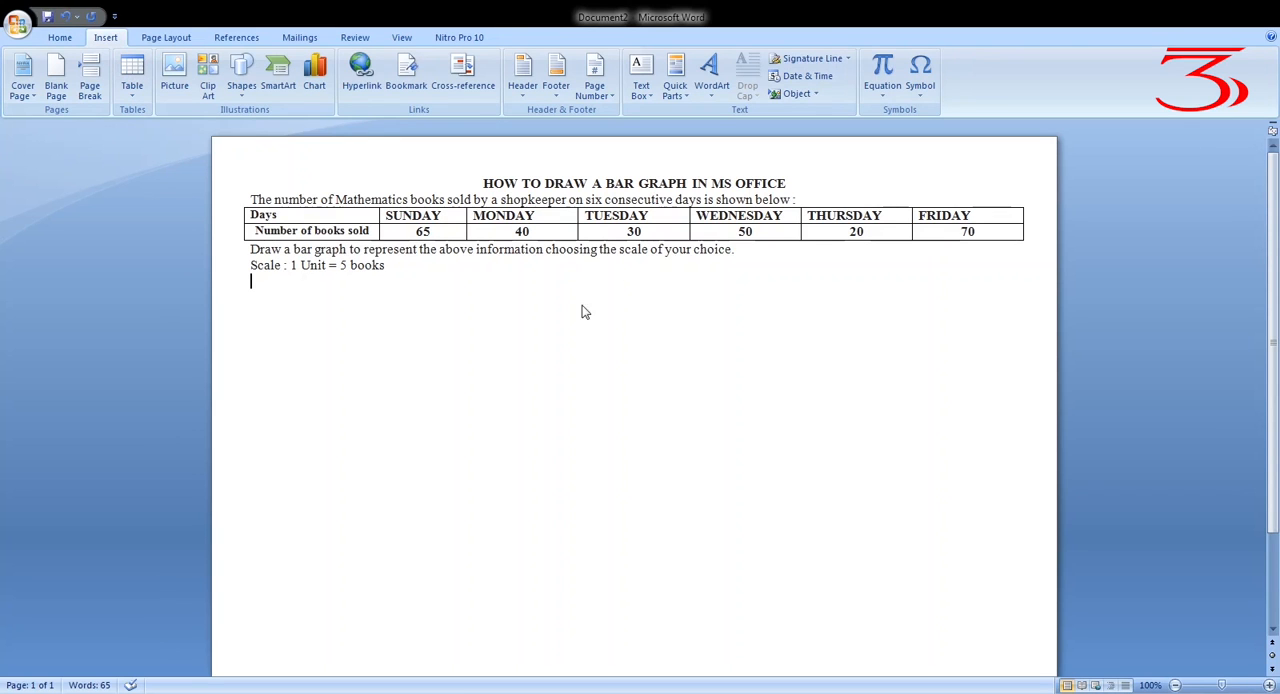
{"action": "left_click", "coordinate": [619, 428]}
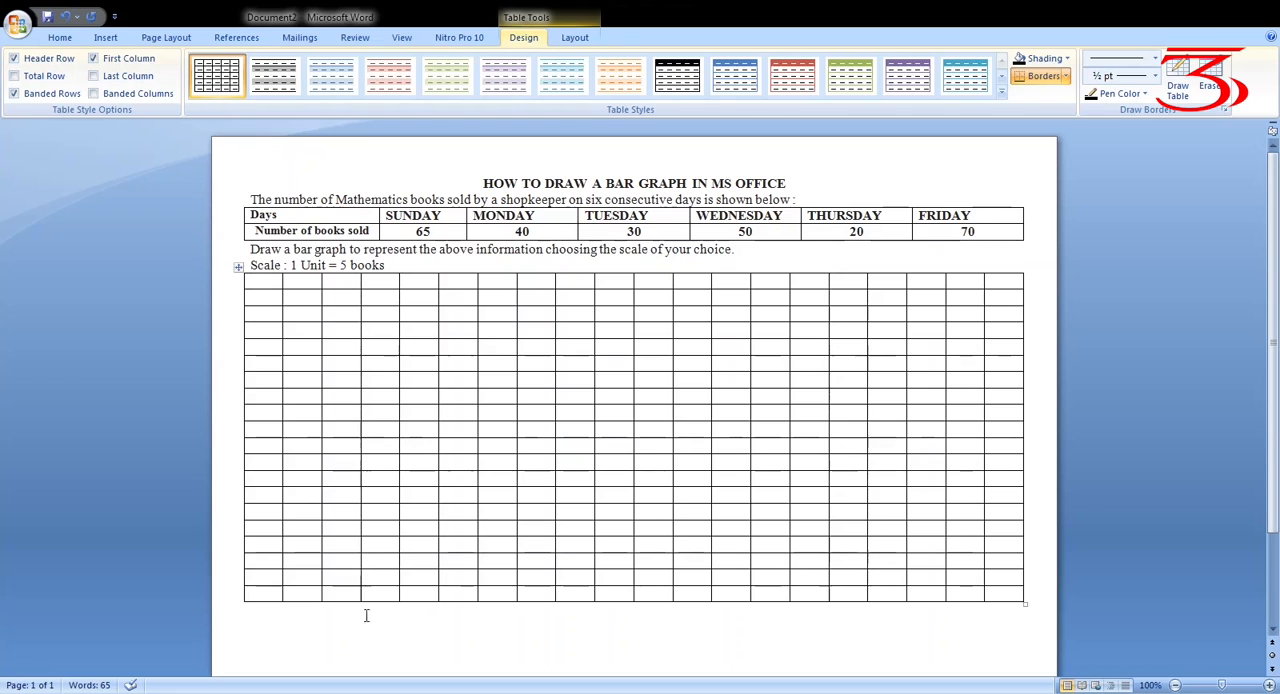
Number the first column of the grid upward from the bottom row with 0, 1, 2, 3 and 4
{"action": "left_click", "coordinate": [269, 593]}
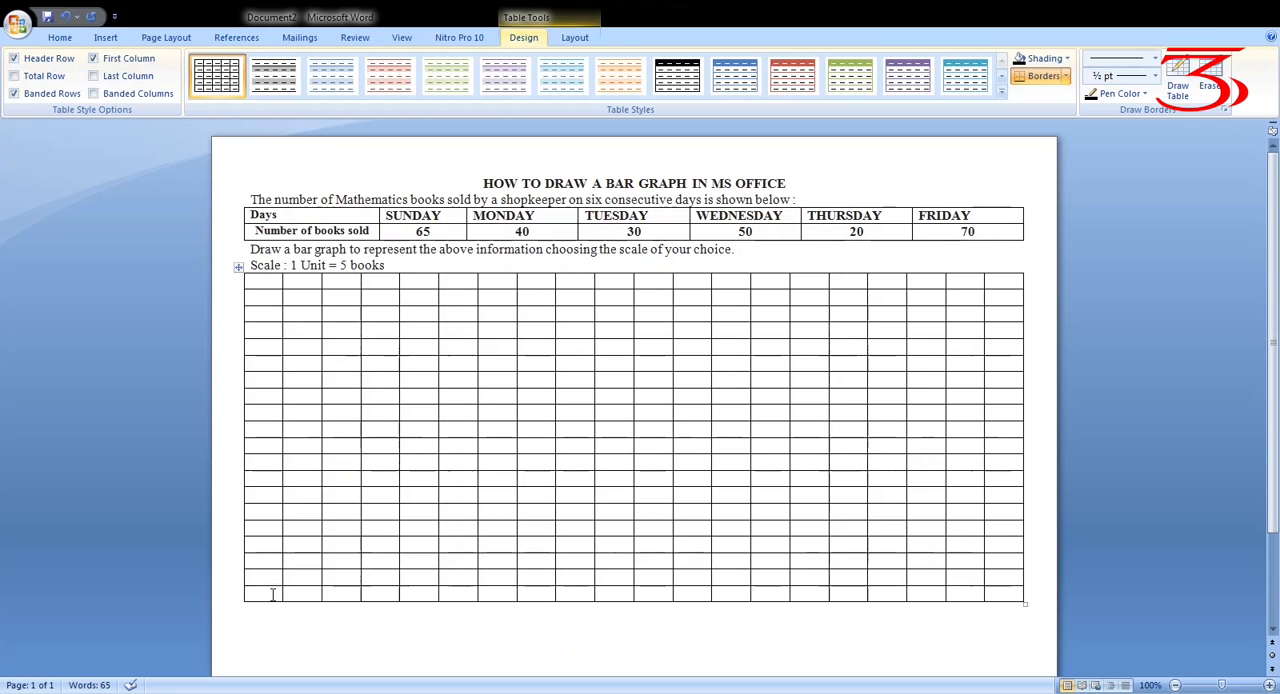
{"action": "type", "text": "0"}
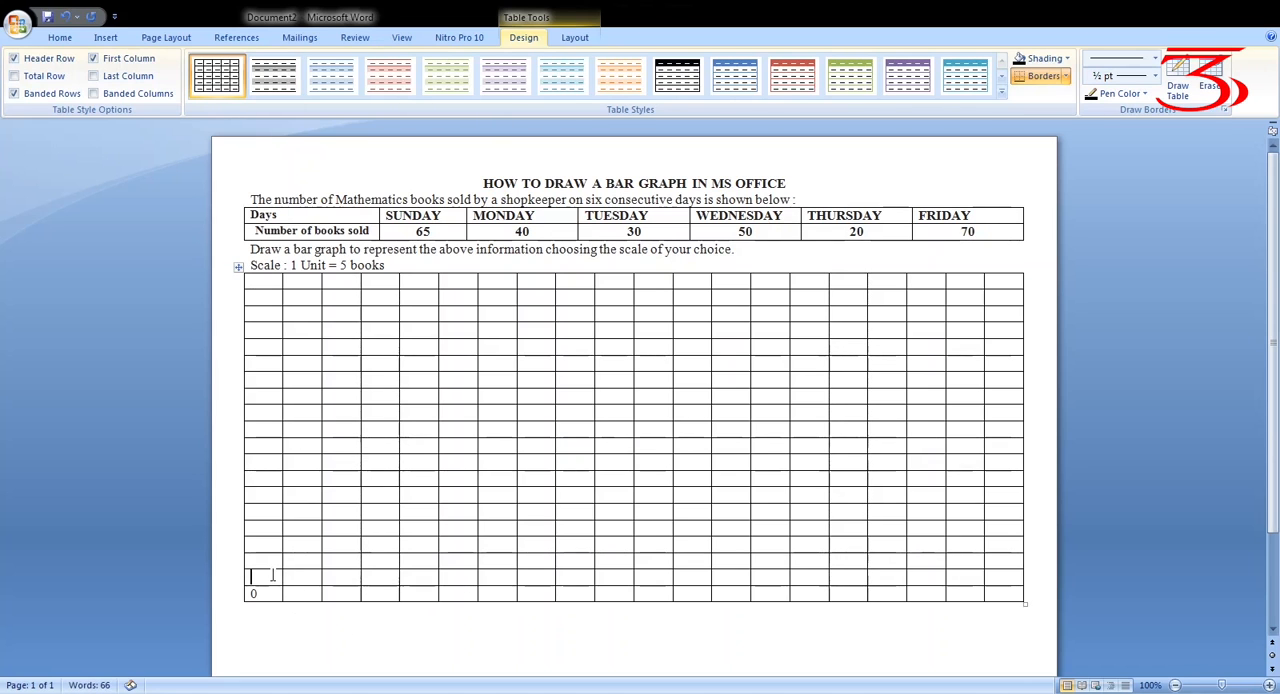
{"action": "left_click", "coordinate": [272, 576]}
{"action": "type", "text": "1"}
{"action": "left_click", "coordinate": [274, 562]}
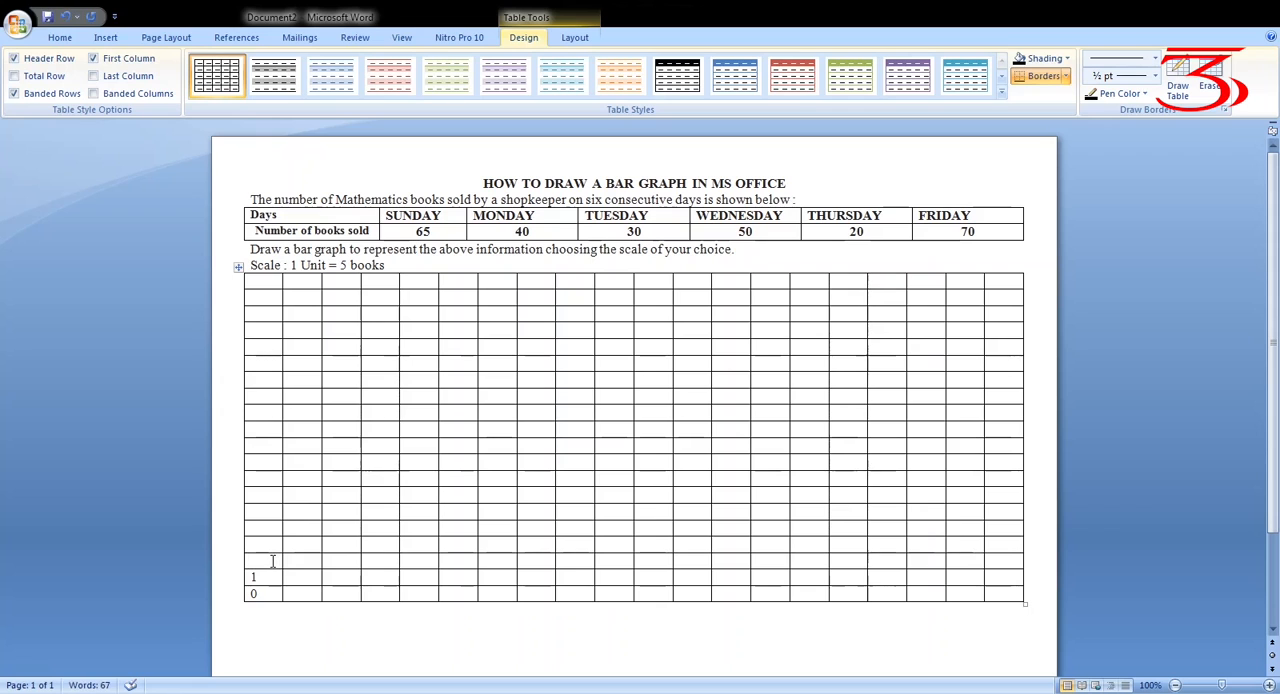
{"action": "type", "text": "5"}
{"action": "key", "text": "BackSpace"}
{"action": "type", "text": "2"}
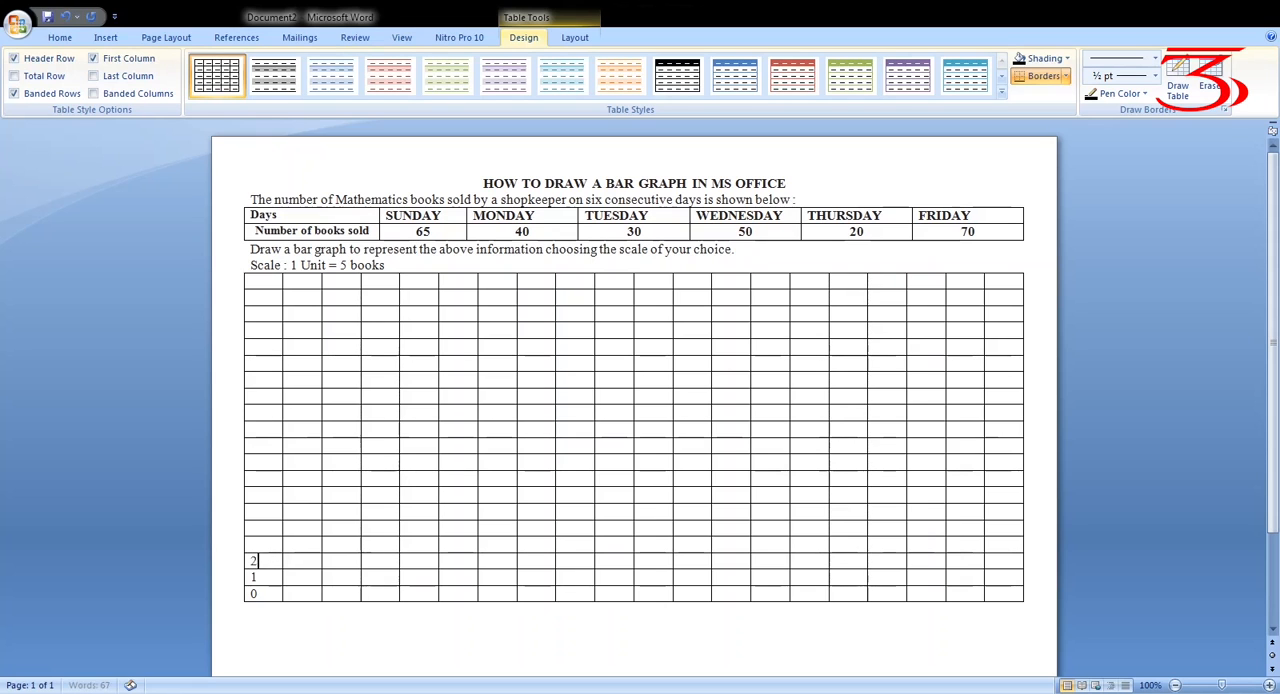
{"action": "left_click", "coordinate": [265, 545]}
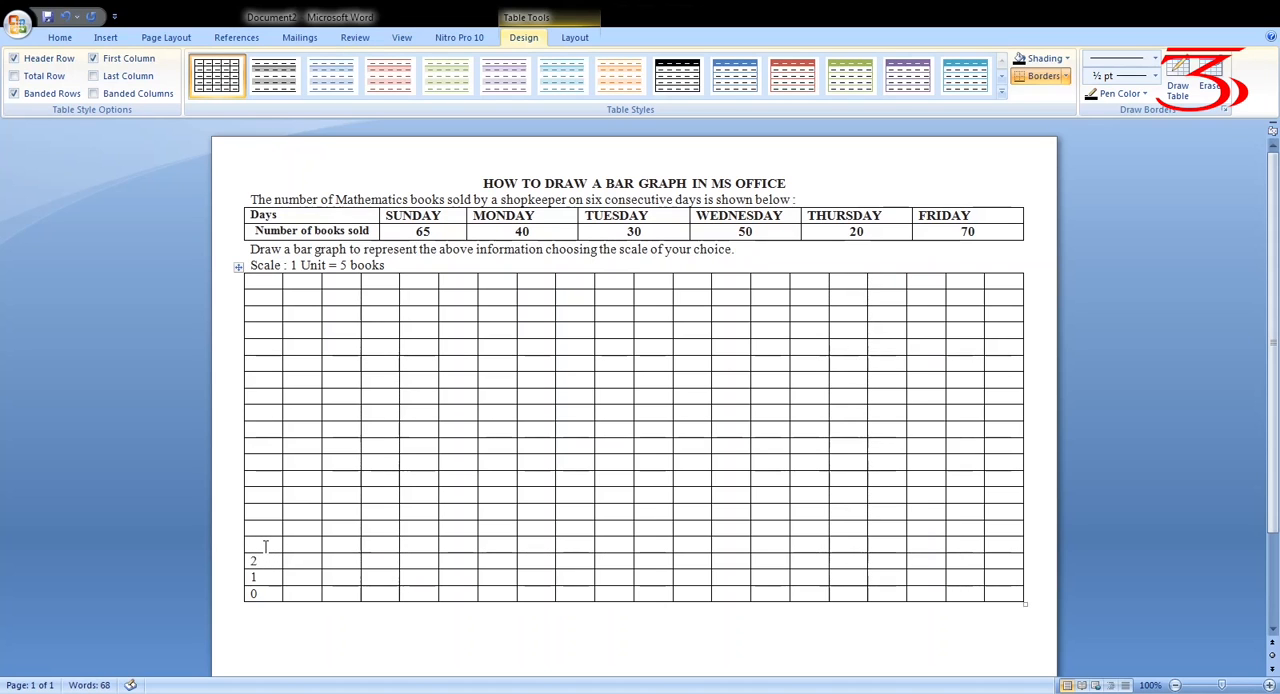
{"action": "type", "text": "3"}
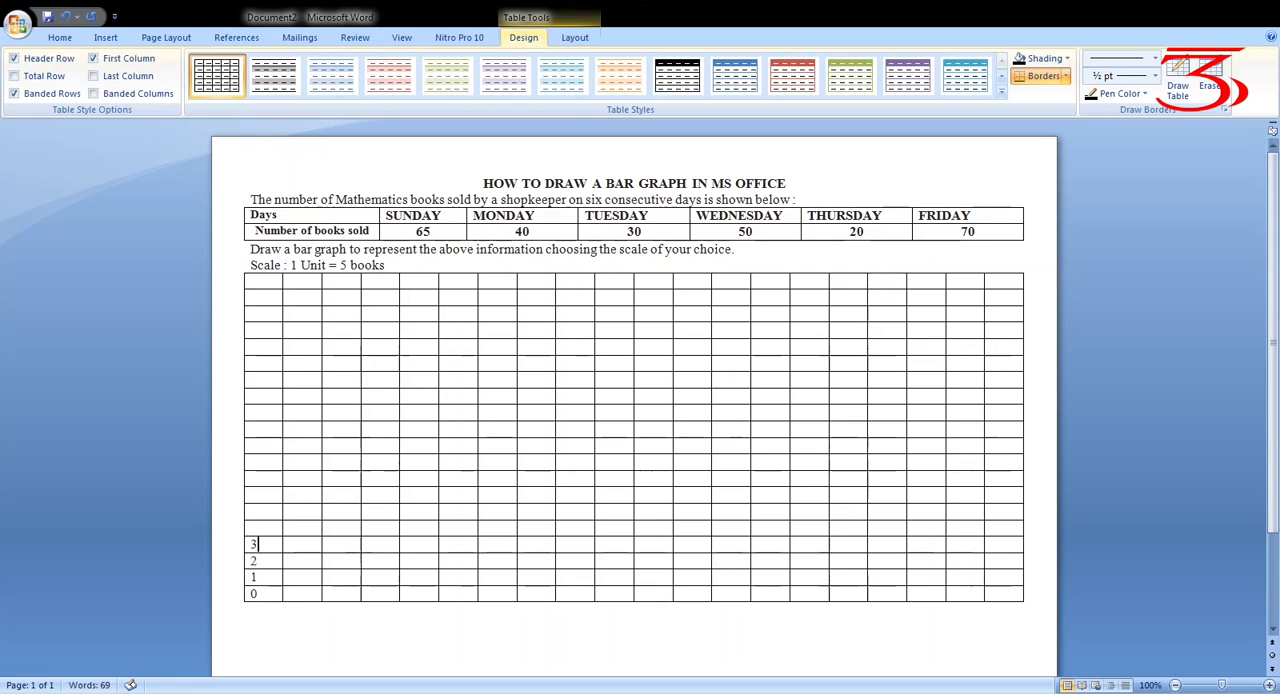
{"action": "left_click", "coordinate": [265, 528]}
{"action": "type", "text": "4"}
Continue numbering the first column upward with 5, 6, 7, 8 and 9, one number per row
{"action": "key", "text": "Up"}
{"action": "type", "text": "5"}
{"action": "key", "text": "Up"}
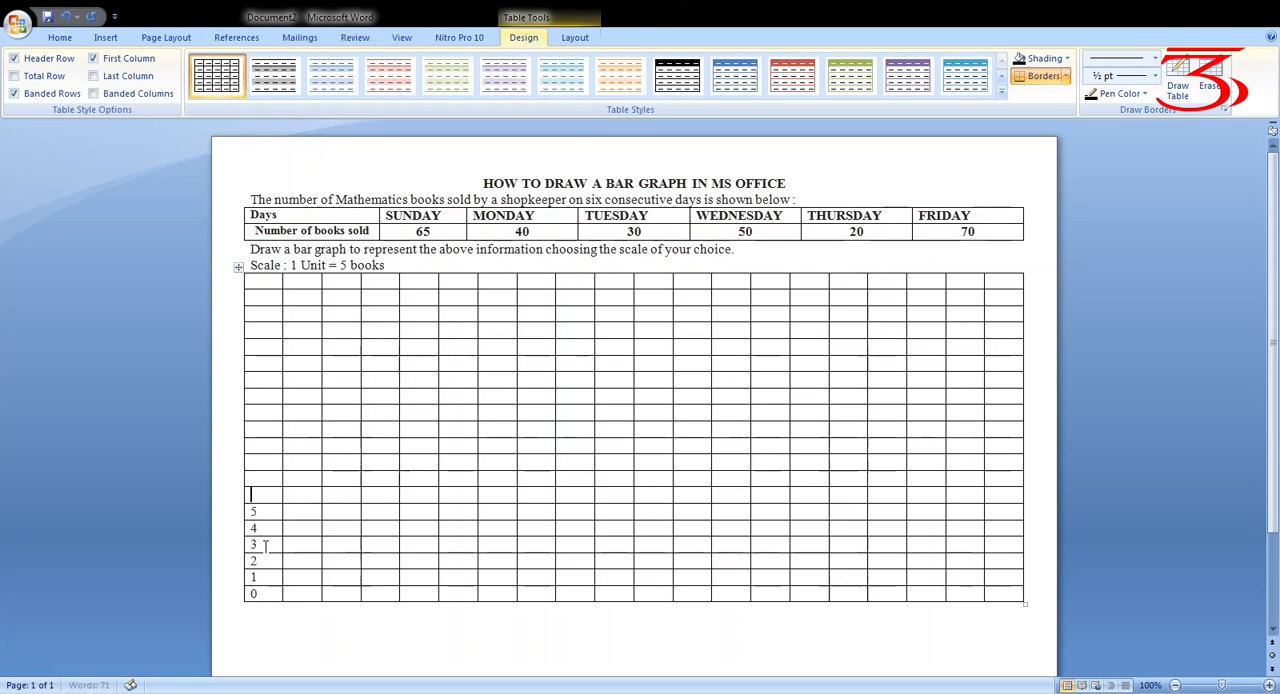
{"action": "type", "text": "6"}
{"action": "key", "text": "Up"}
{"action": "type", "text": "7"}
{"action": "key", "text": "Up"}
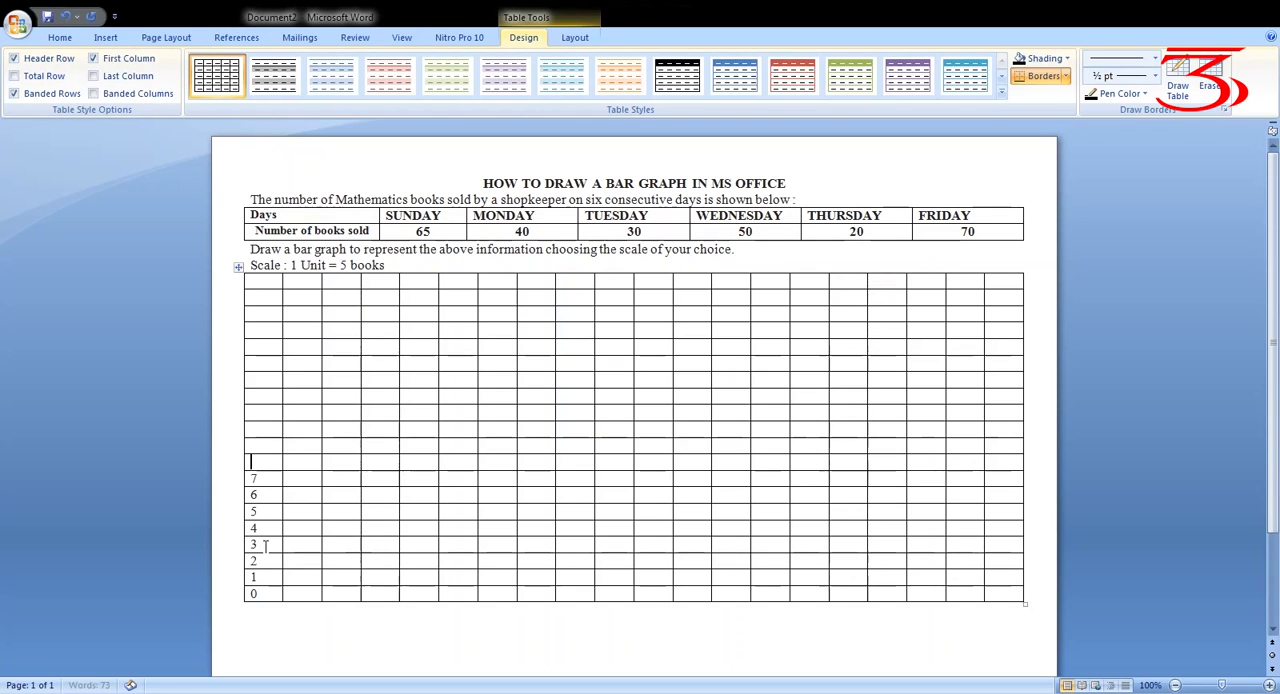
{"action": "type", "text": "8"}
{"action": "key", "text": "Up"}
{"action": "type", "text": "9"}
Enter 10, 11, 12, 13 and 14 in the next five rows up the first column
{"action": "key", "text": "Up"}
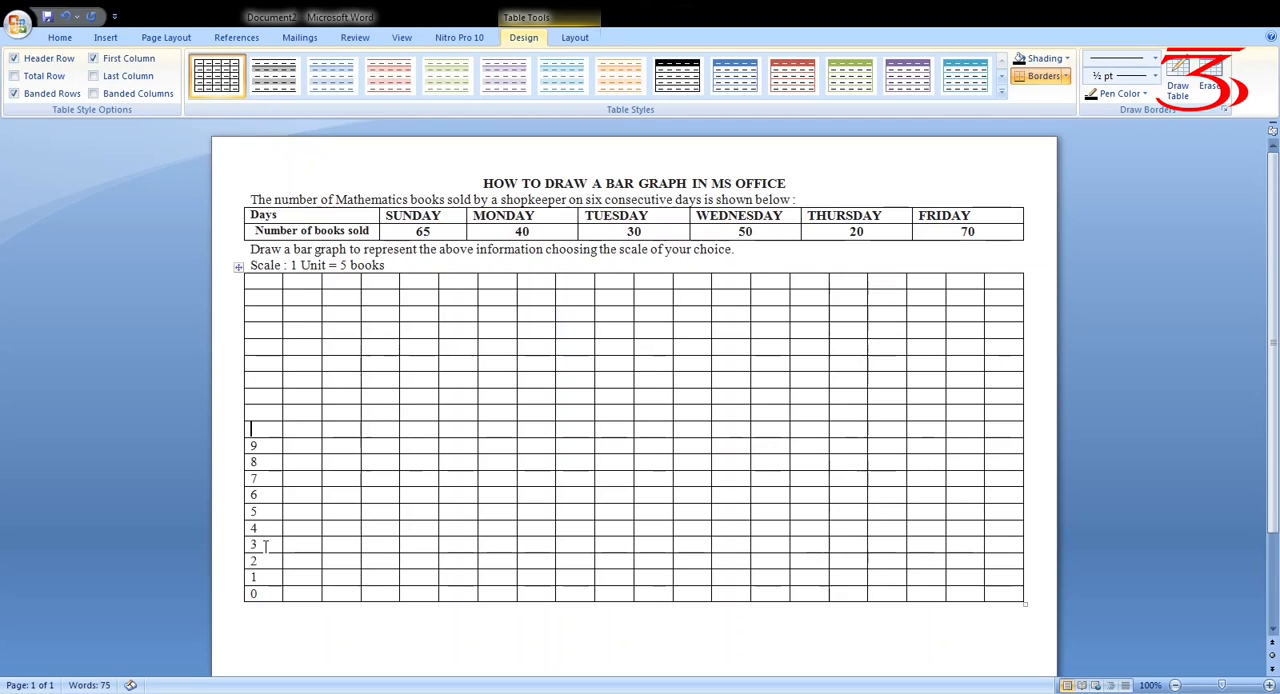
{"action": "type", "text": "10"}
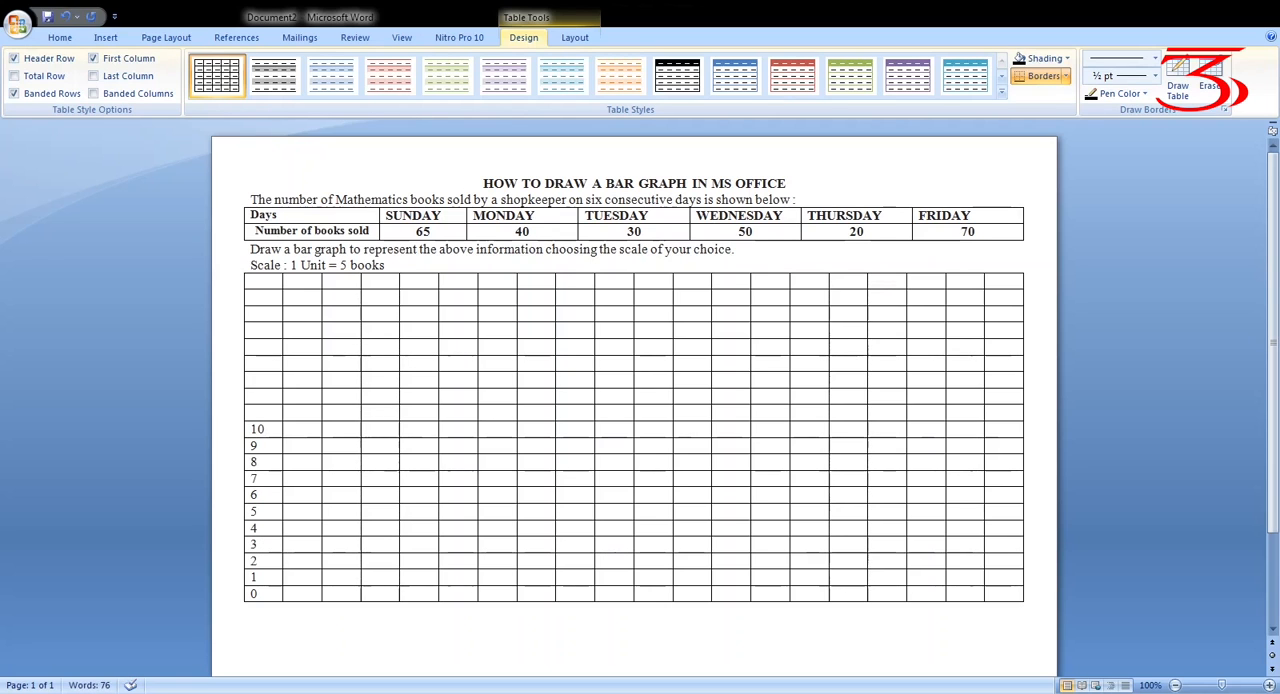
{"action": "key", "text": "Up"}
{"action": "type", "text": "11"}
{"action": "key", "text": "Up"}
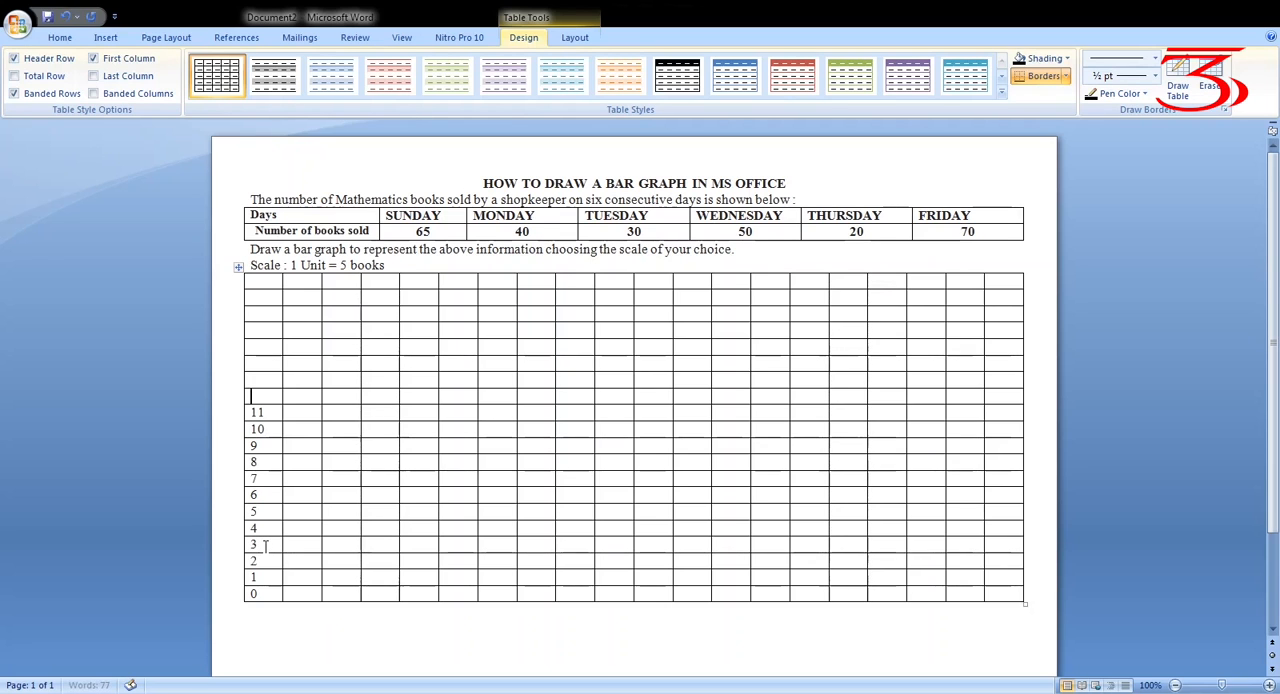
{"action": "type", "text": "12"}
{"action": "key", "text": "Up"}
{"action": "type", "text": "13"}
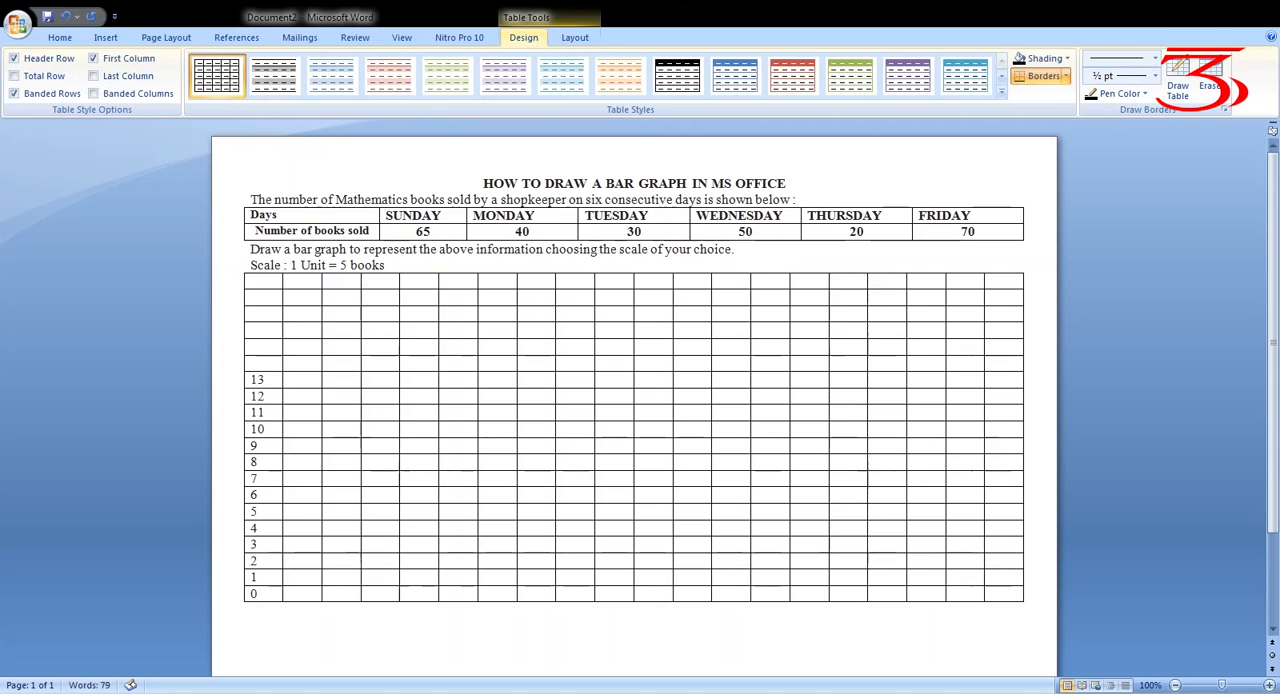
{"action": "key", "text": "Up"}
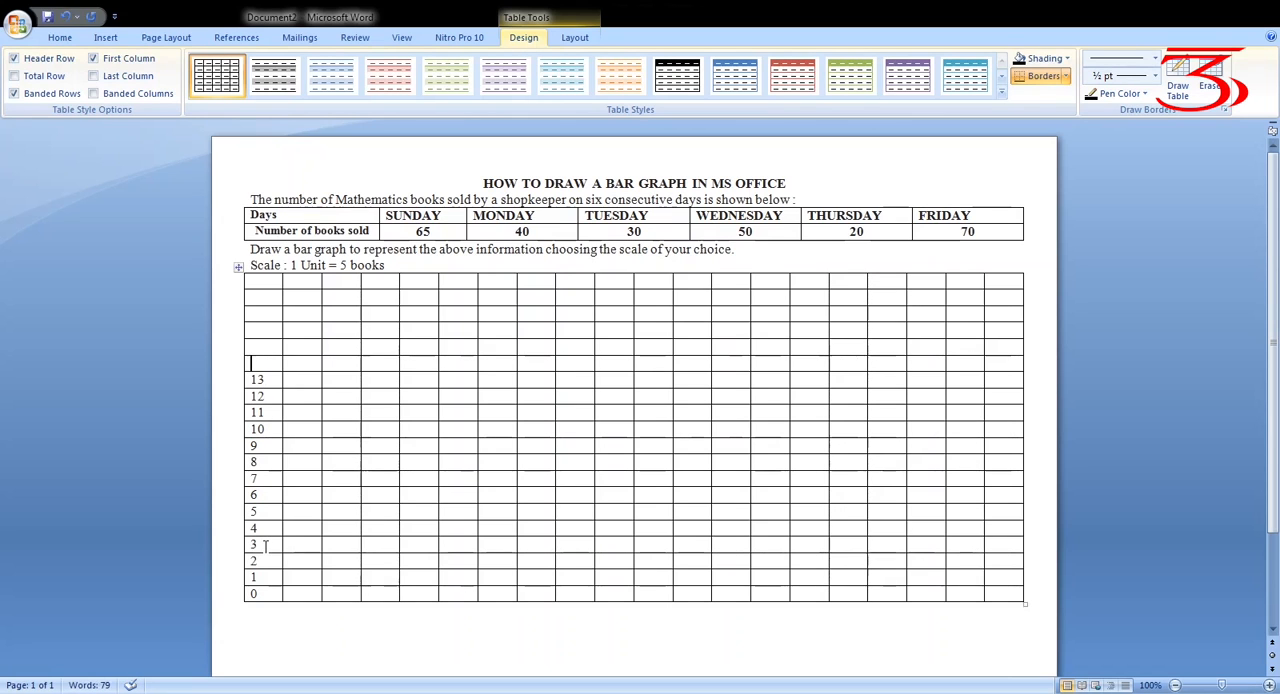
{"action": "type", "text": "14"}
Complete the first column's numbering up to the top row with 15, 16, 17, 18 and 19
{"action": "key", "text": "Up"}
{"action": "type", "text": "15"}
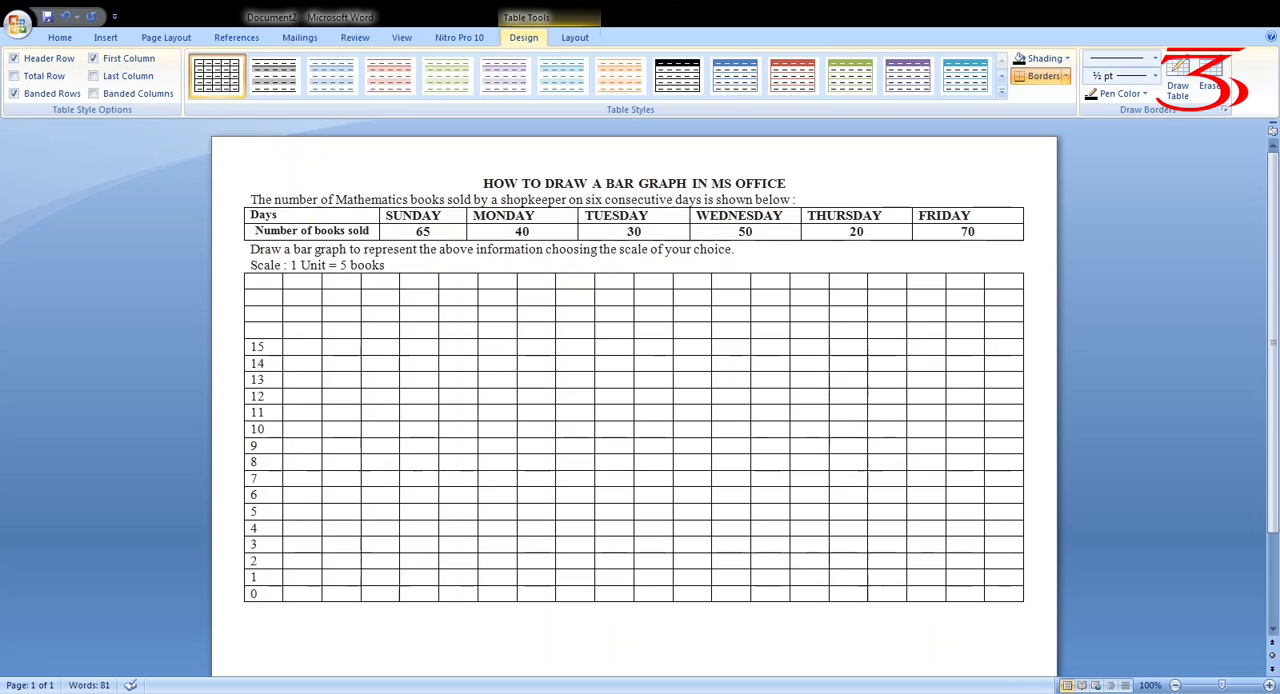
{"action": "key", "text": "Up"}
{"action": "type", "text": "16"}
{"action": "key", "text": "Up"}
{"action": "type", "text": "1"}
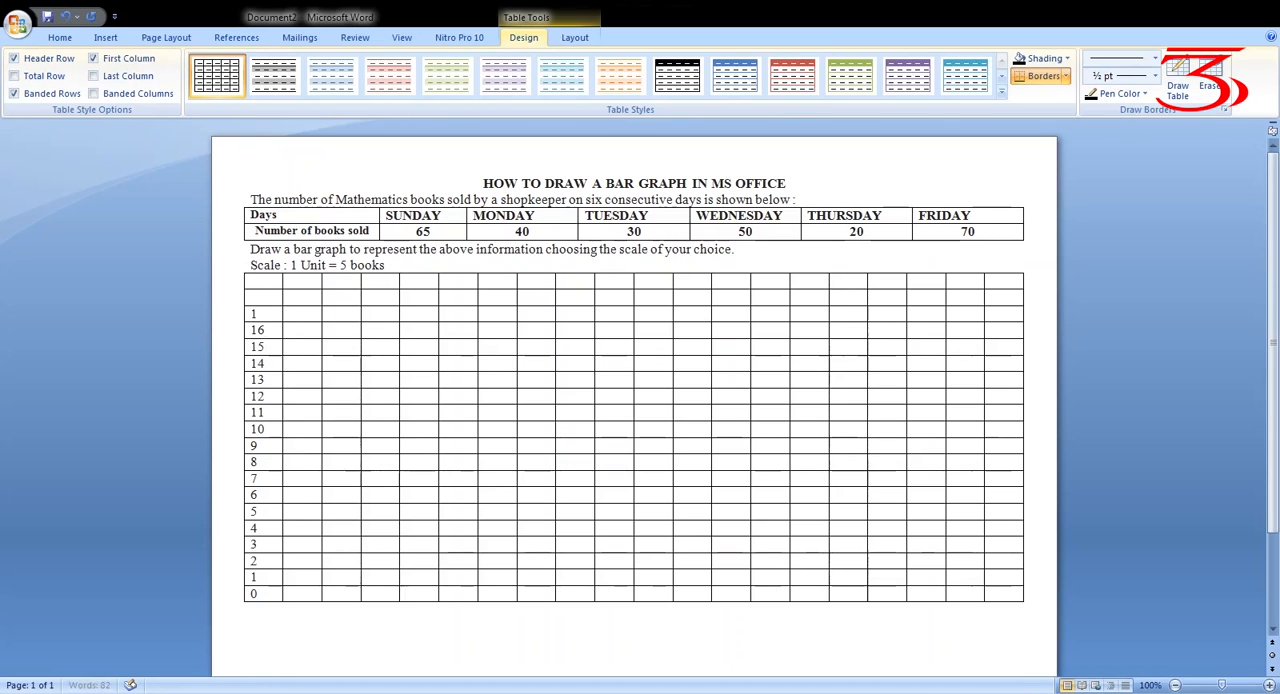
{"action": "type", "text": "7"}
{"action": "key", "text": "Up"}
{"action": "type", "text": "1"}
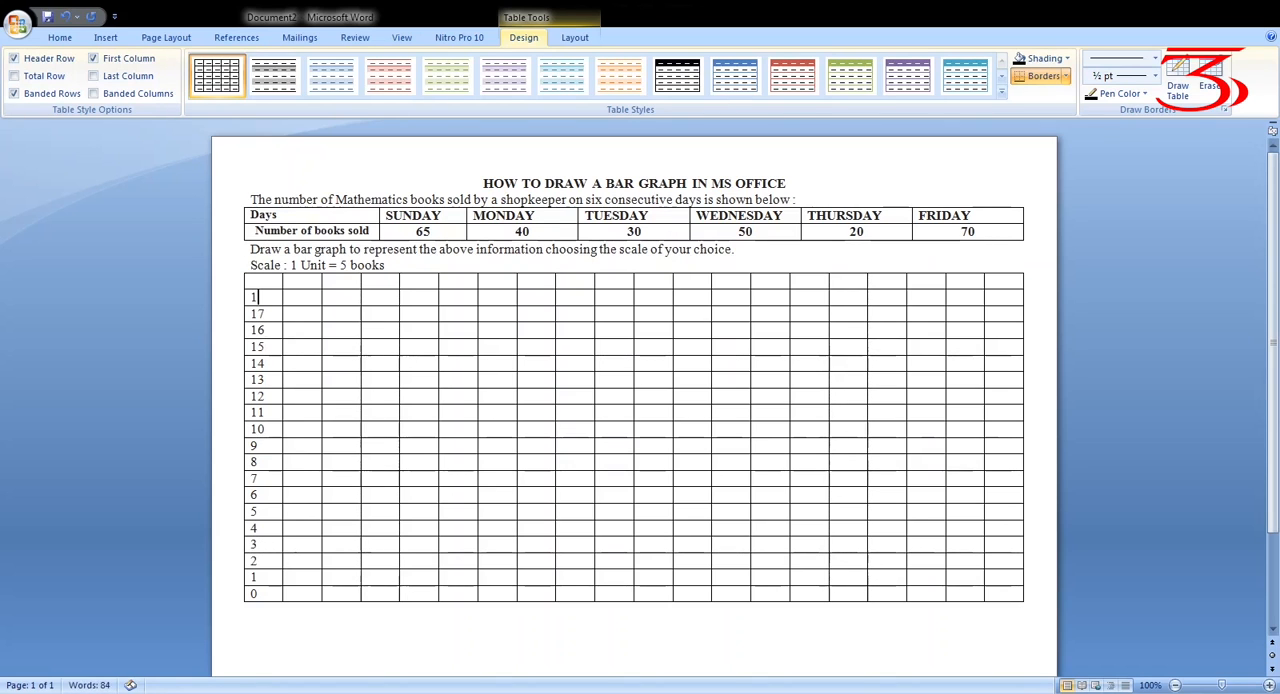
{"action": "type", "text": "8"}
{"action": "key", "text": "Up"}
{"action": "type", "text": "19"}
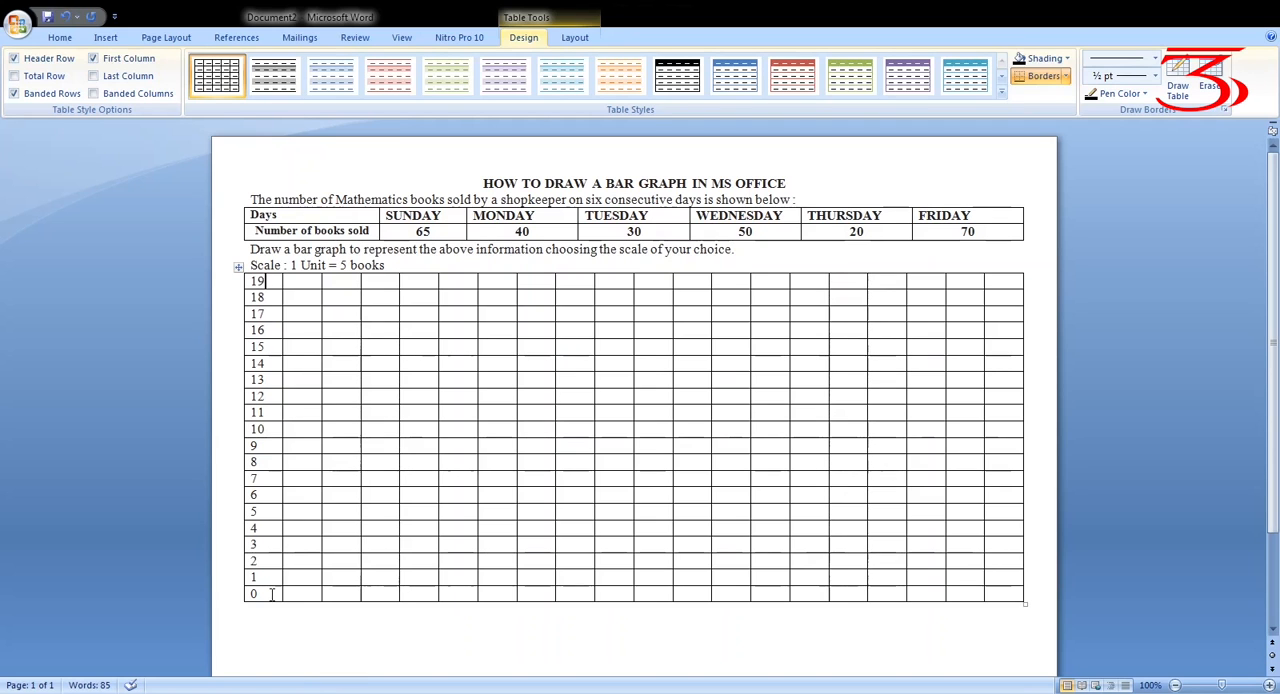
Make the numbers 0 to 19 in the first column bold and right-aligned, and clear the selection
{"action": "left_click_drag", "start_coordinate": [251, 281], "coordinate": [266, 604]}
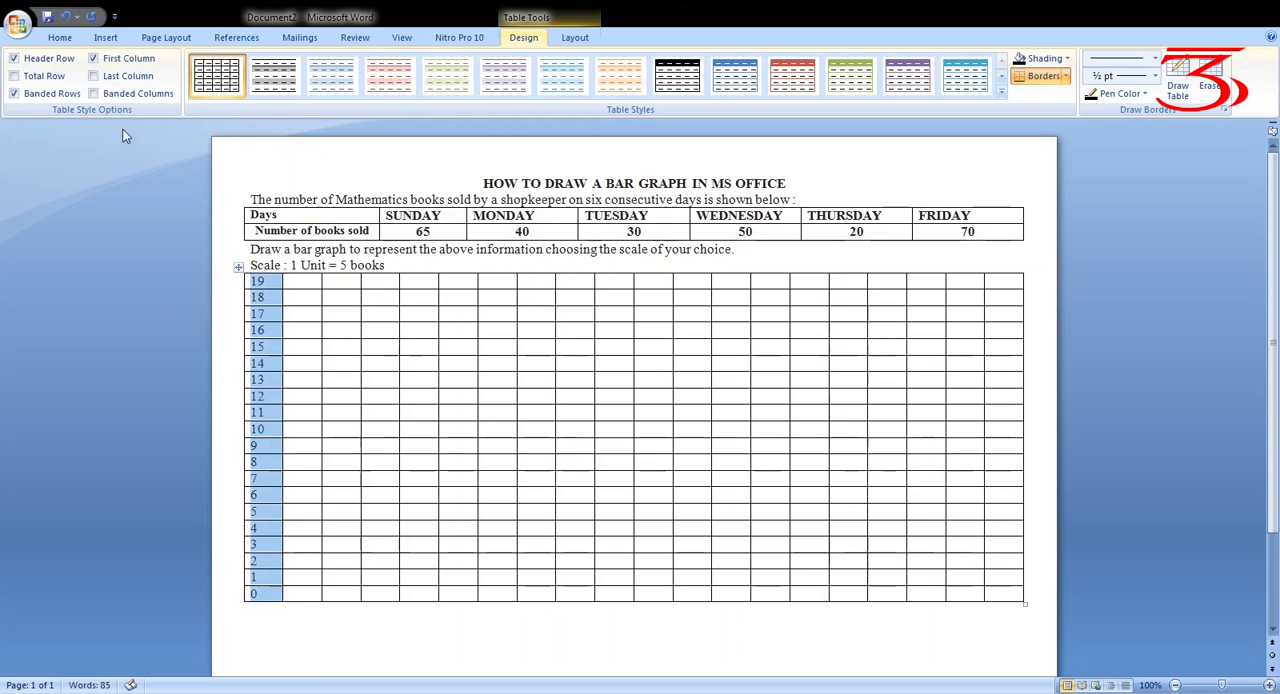
{"action": "left_click", "coordinate": [60, 39]}
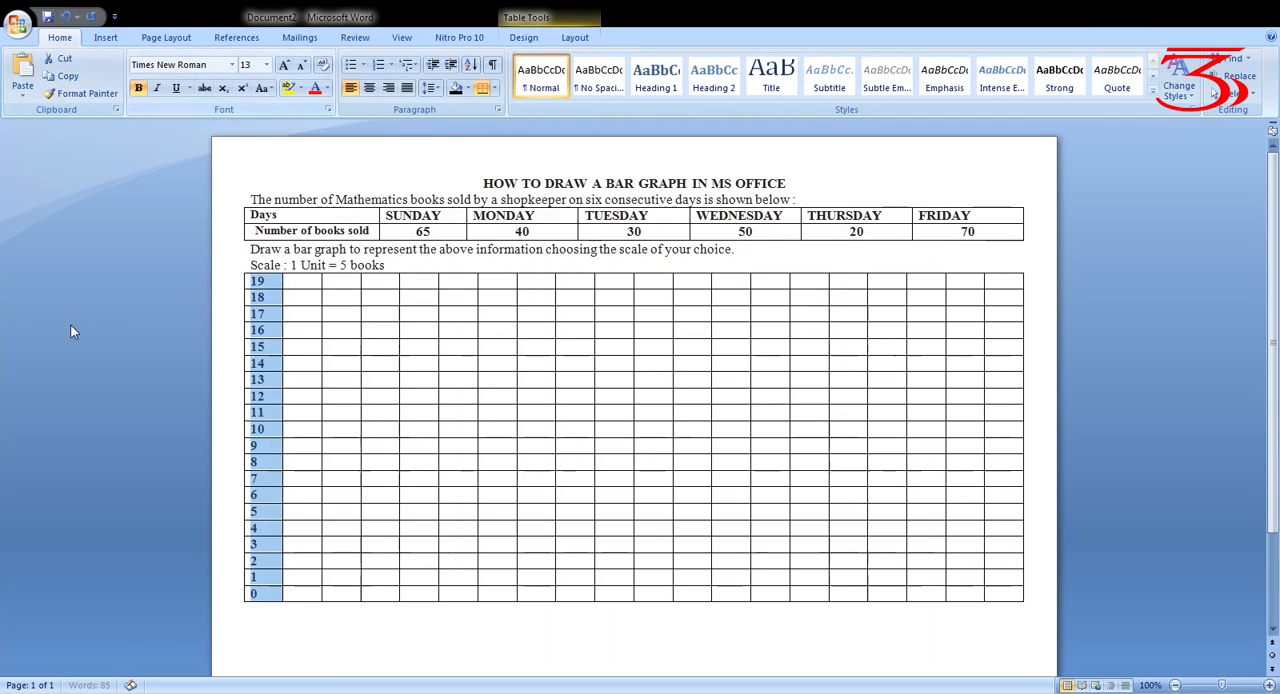
{"action": "left_click", "coordinate": [390, 94]}
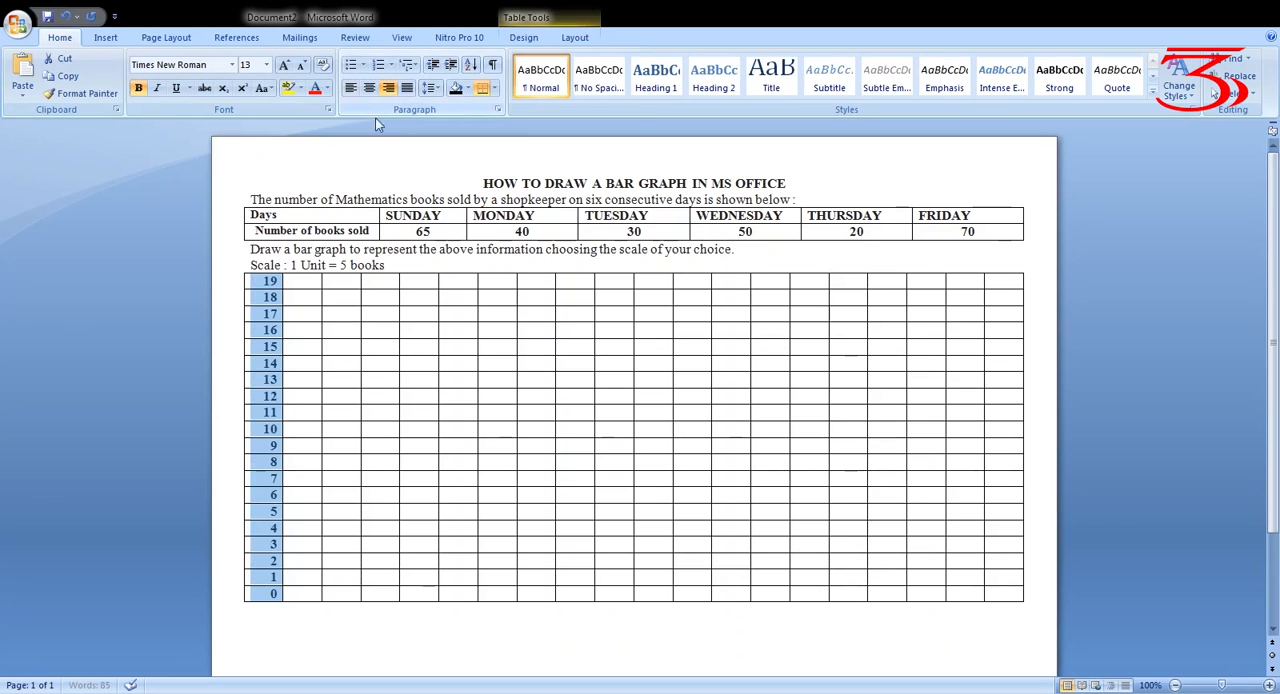
{"action": "left_click", "coordinate": [45, 480]}
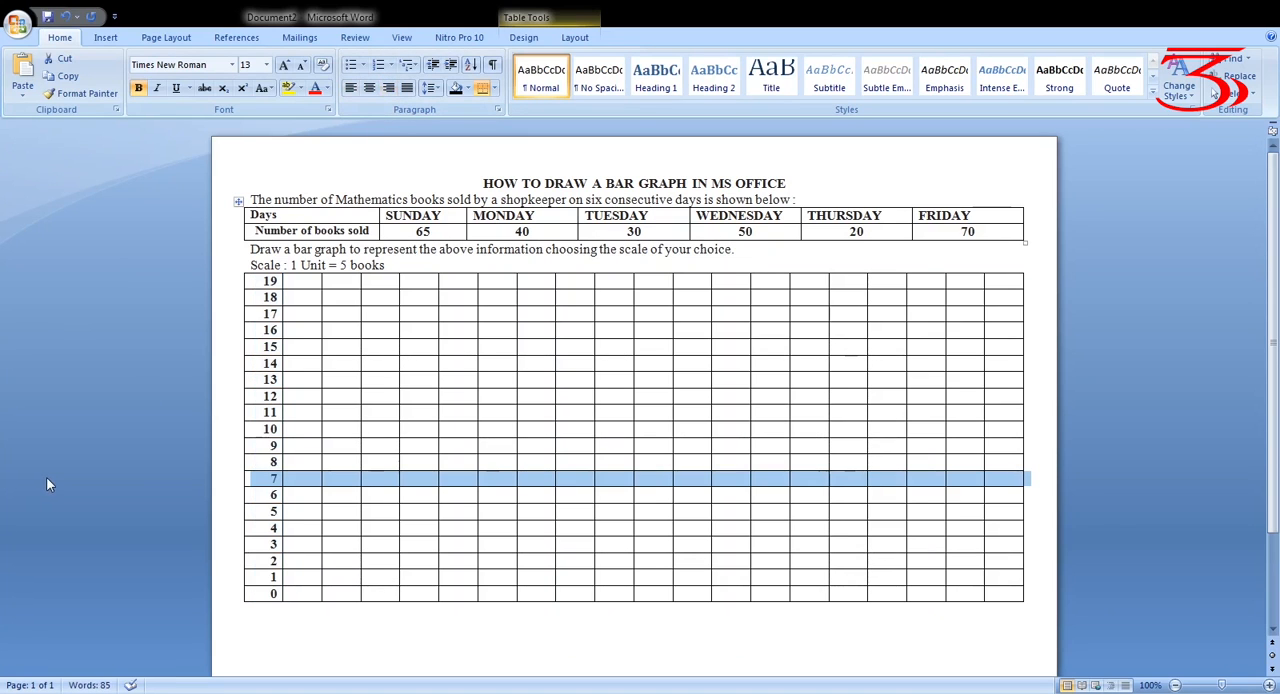
{"action": "left_click", "coordinate": [284, 646]}
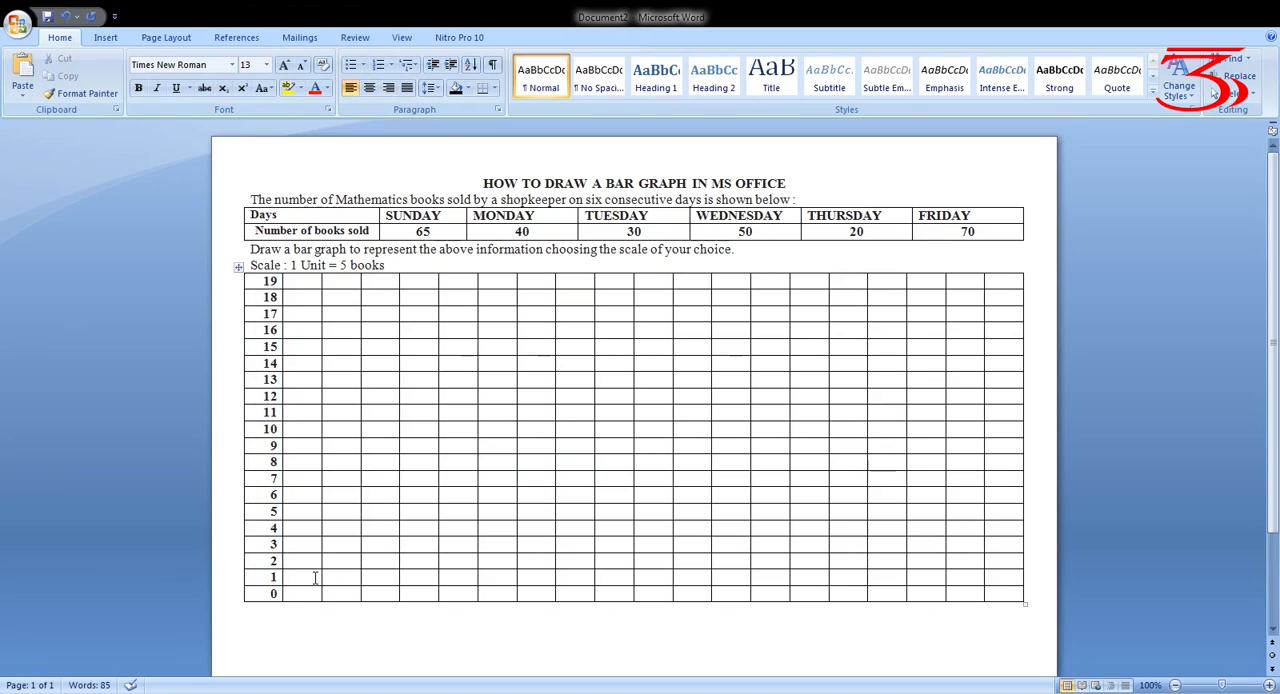
Label the third cell of the grid's 0 row Sunday, in bold at font size 8
{"action": "left_click", "coordinate": [341, 595]}
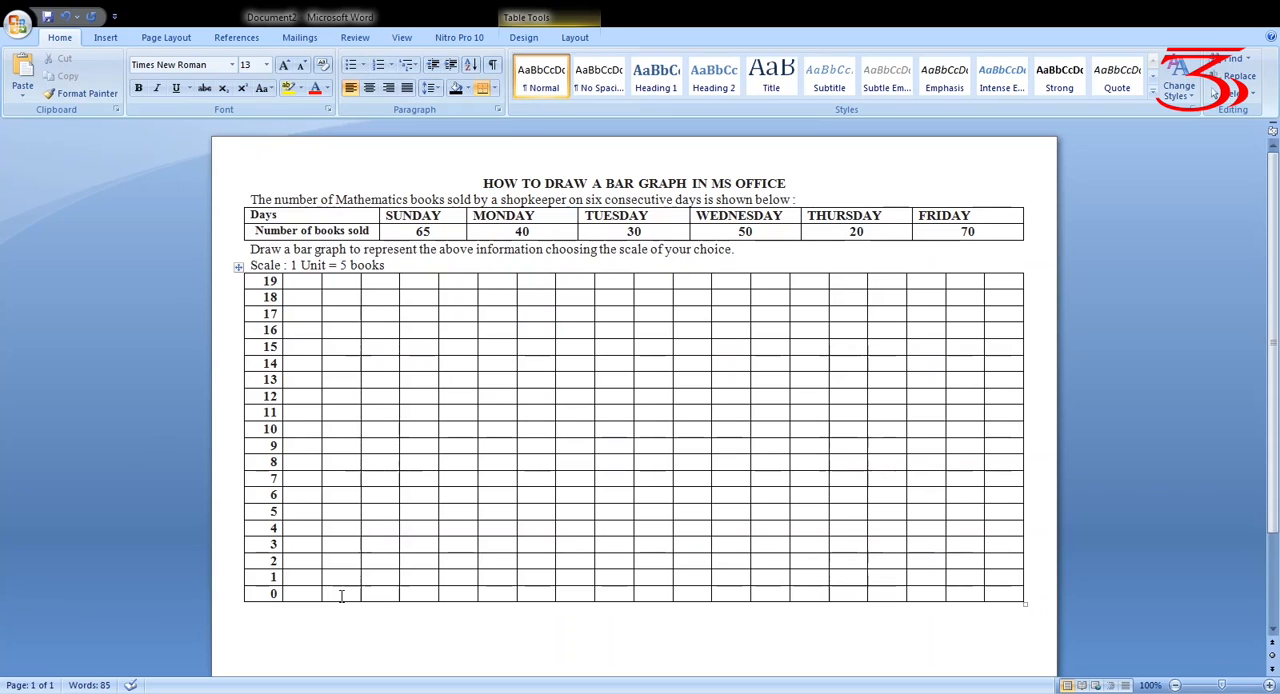
{"action": "type", "text": "S"}
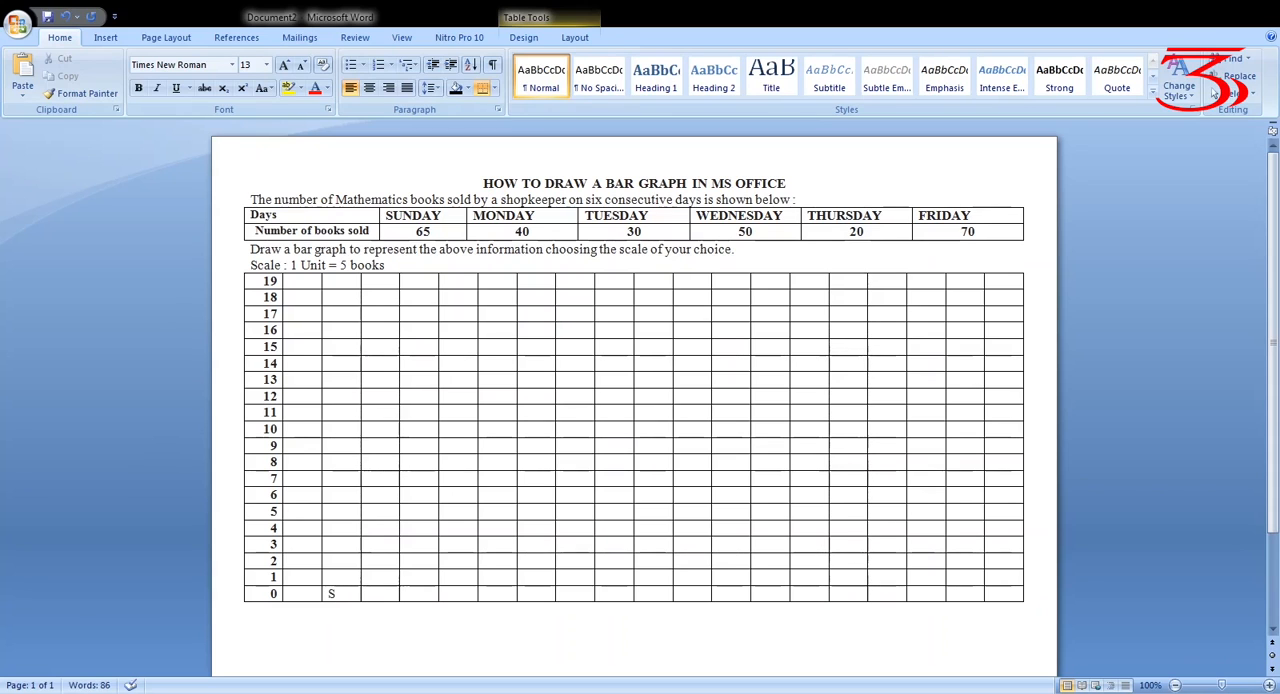
{"action": "type", "text": "unday"}
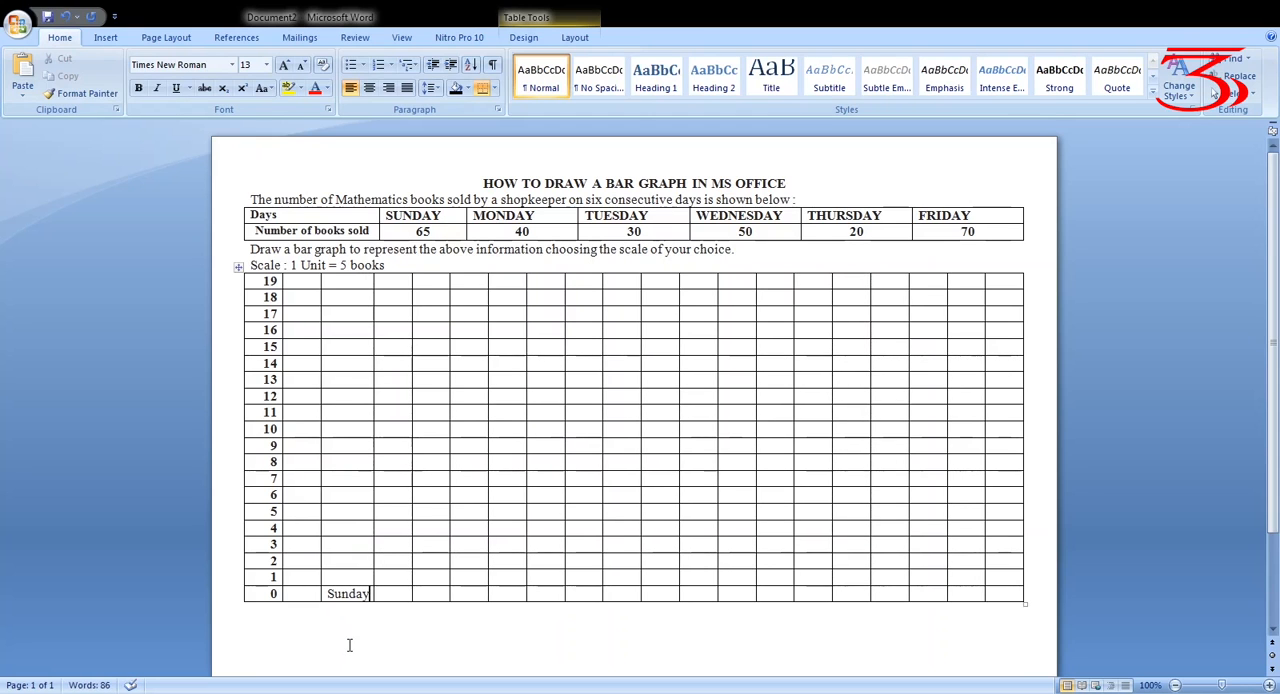
{"action": "left_click_drag", "start_coordinate": [328, 594], "coordinate": [376, 595]}
{"action": "left_click", "coordinate": [267, 65]}
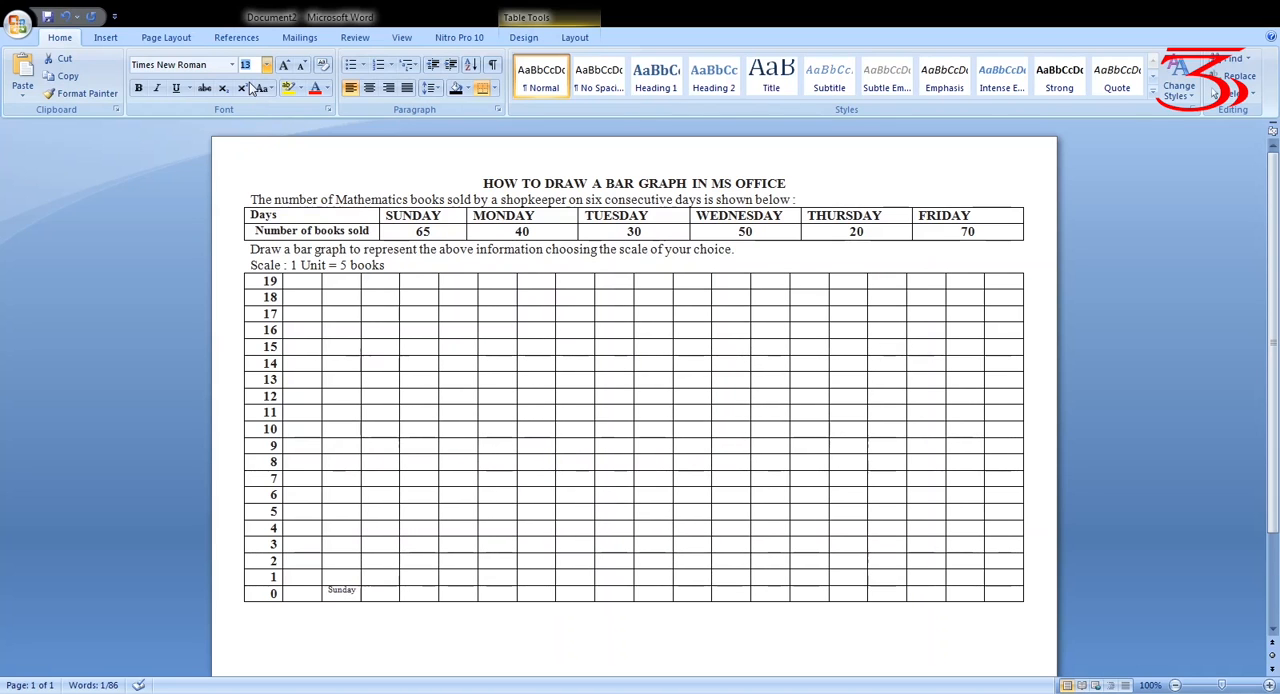
{"action": "left_click", "coordinate": [250, 88]}
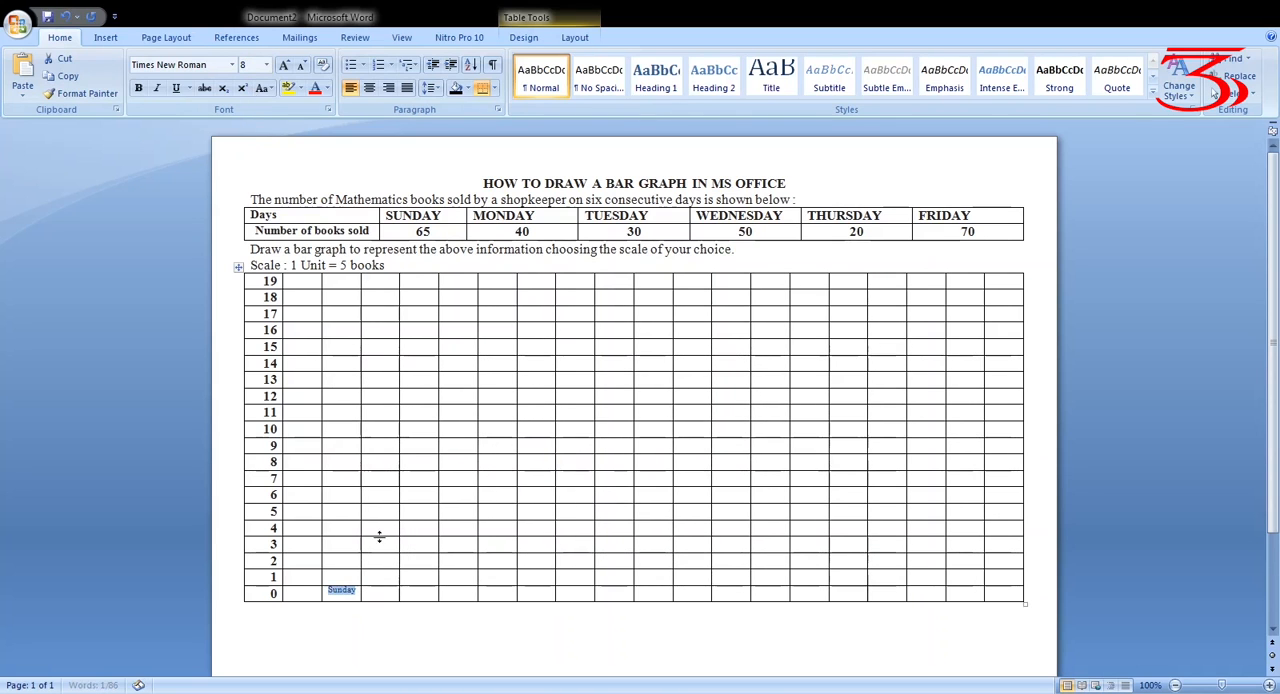
{"action": "left_click", "coordinate": [336, 620]}
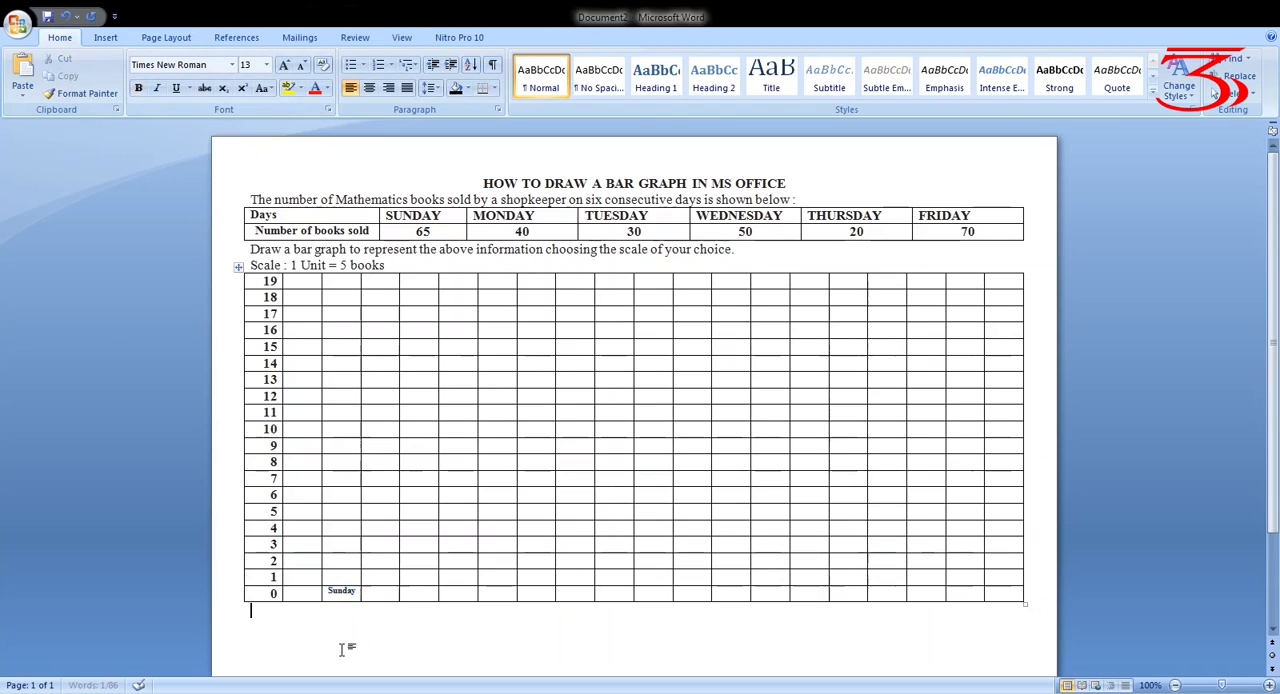
Copy the Sunday label into five more cells of the 0 row, leaving one empty cell between labels
{"action": "double_click", "coordinate": [357, 592]}
{"action": "key", "text": "ctrl+c"}
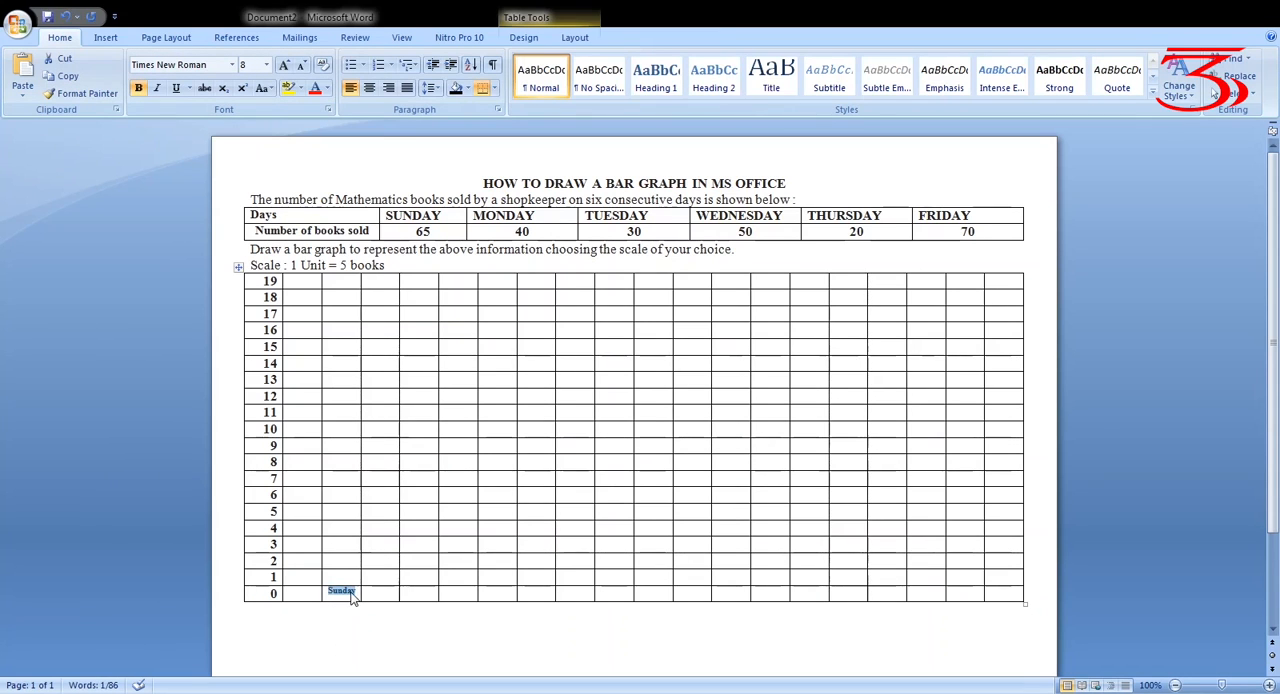
{"action": "left_click", "coordinate": [405, 598]}
{"action": "key", "text": "ctrl+v"}
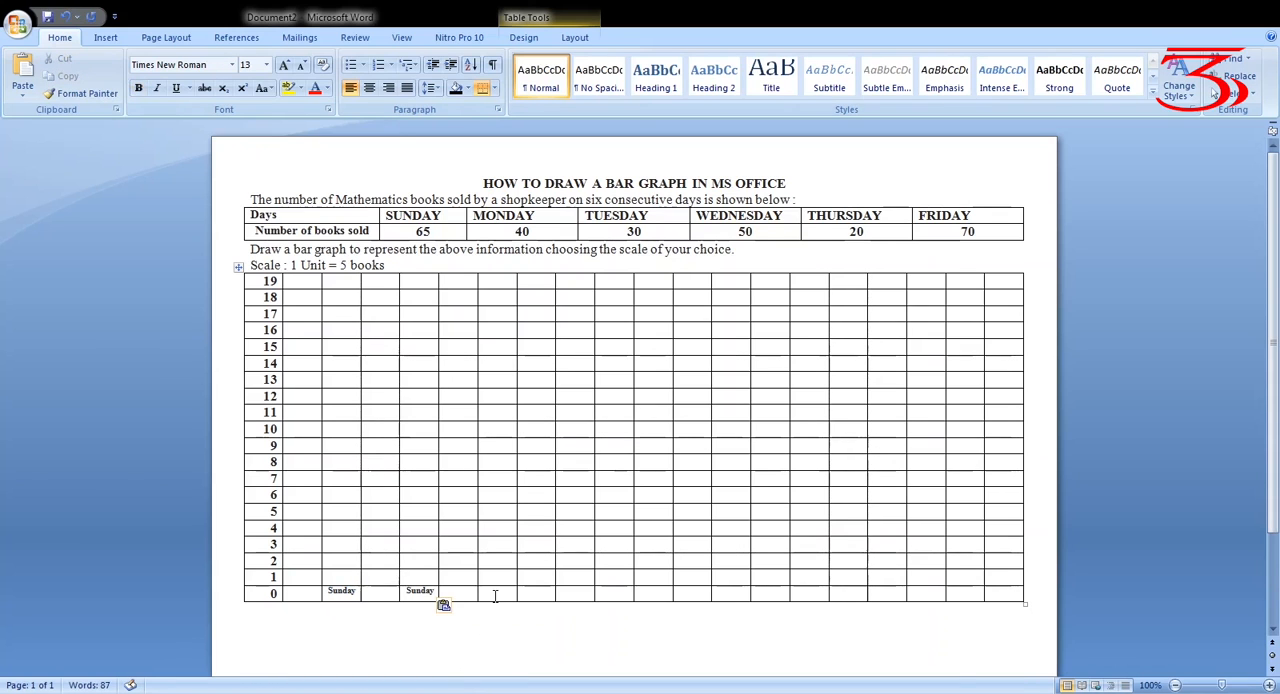
{"action": "key", "text": "ctrl+v"}
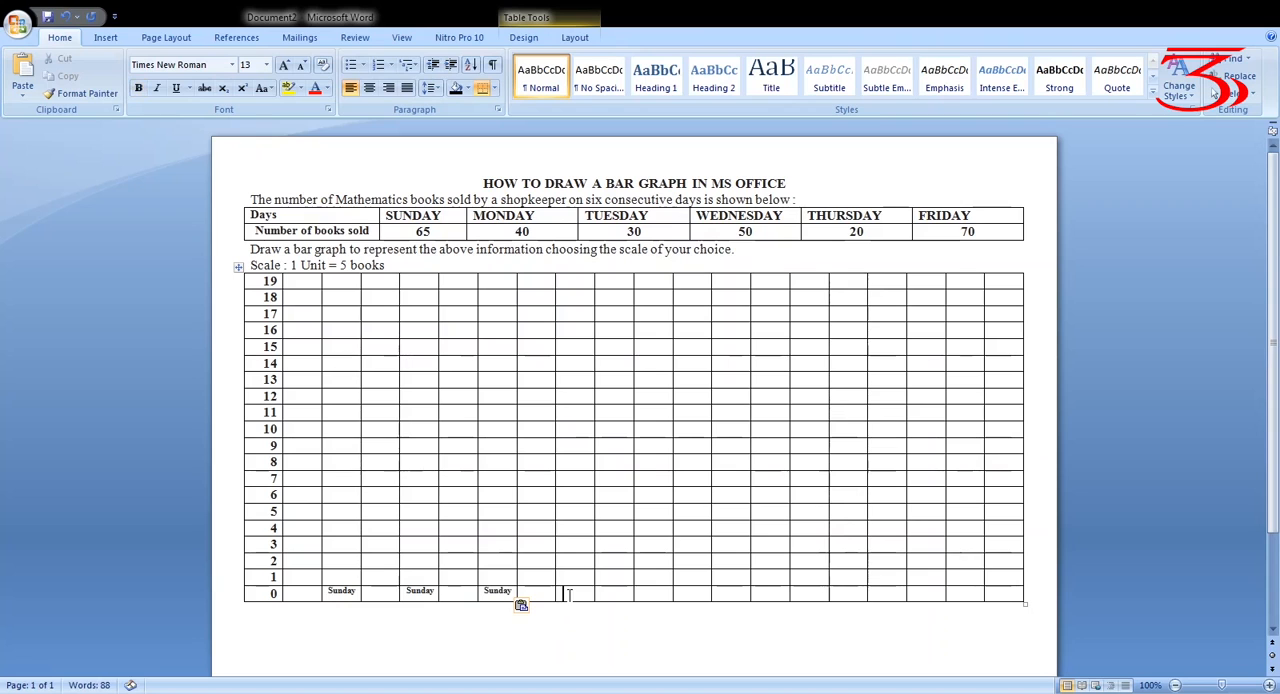
{"action": "left_click", "coordinate": [569, 597]}
{"action": "key", "text": "ctrl+v"}
{"action": "left_click", "coordinate": [648, 601]}
{"action": "key", "text": "ctrl+v"}
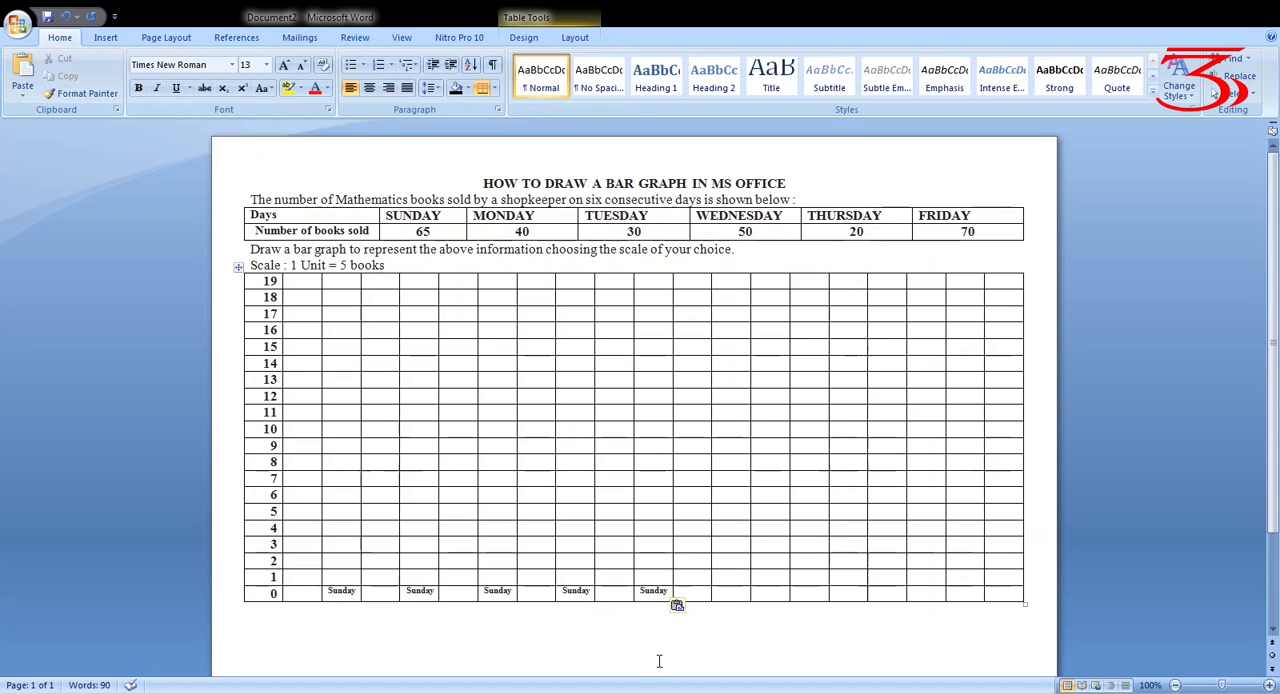
{"action": "left_click", "coordinate": [733, 597]}
{"action": "key", "text": "ctrl+v"}
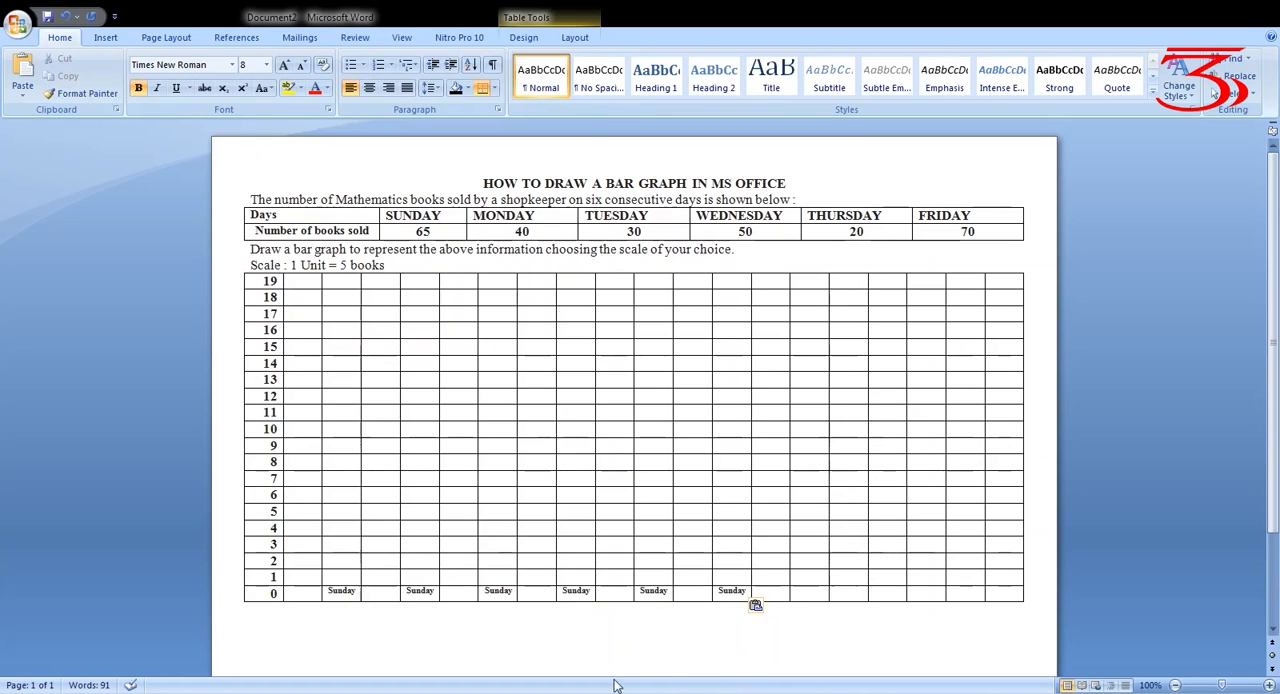
Change the second and third day labels in the 0 row to Monday and Tuesday
{"action": "left_click", "coordinate": [420, 591]}
{"action": "key", "text": "BackSpace"}
{"action": "key", "text": "BackSpace"}
{"action": "key", "text": "BackSpace"}
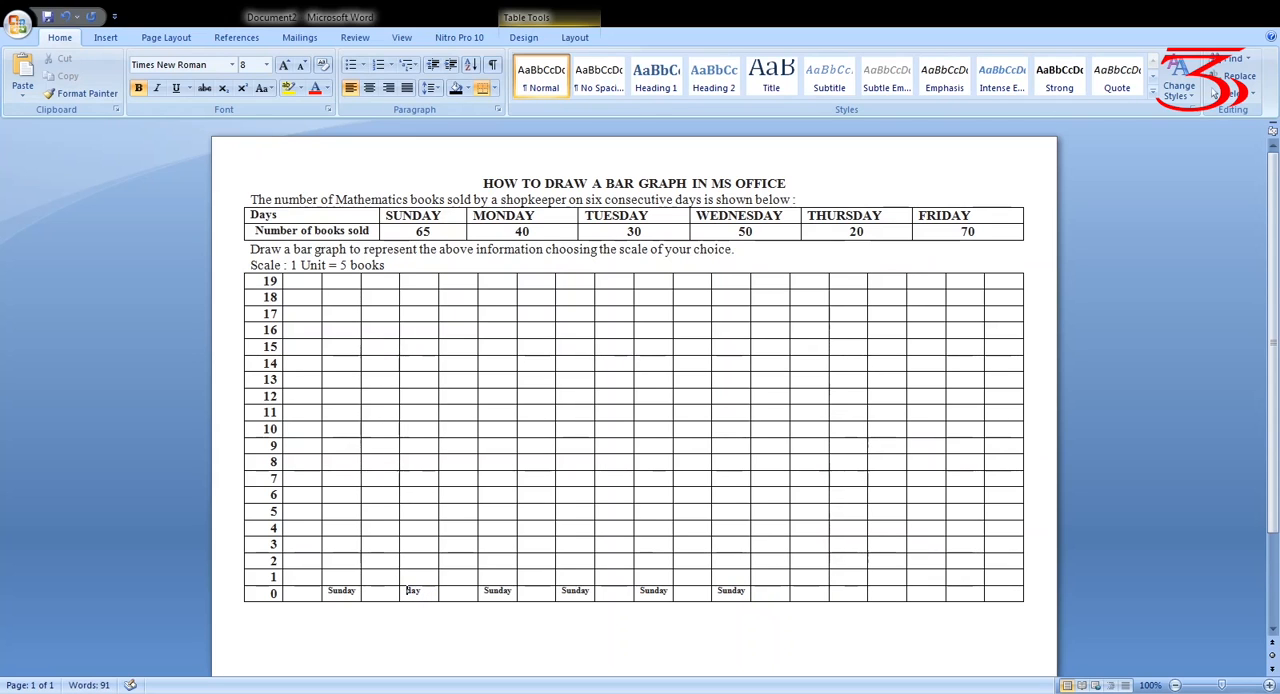
{"action": "type", "text": "Mon"}
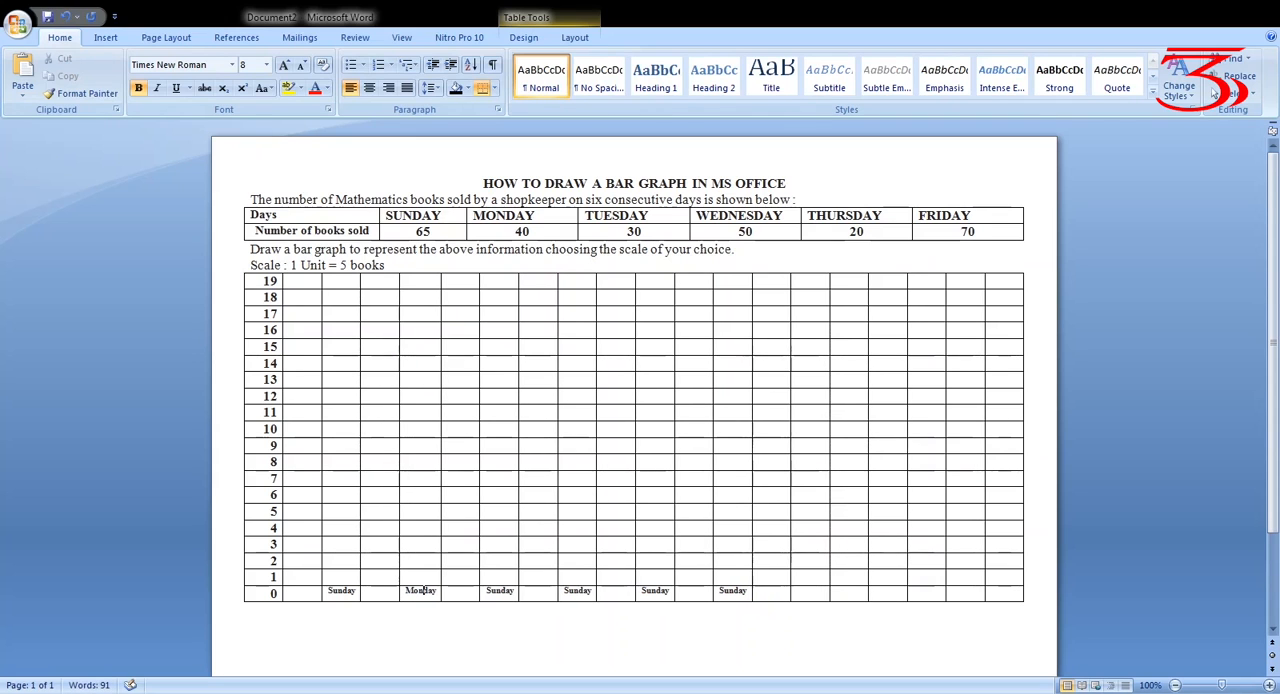
{"action": "left_click", "coordinate": [499, 591]}
{"action": "key", "text": "BackSpace"}
{"action": "key", "text": "BackSpace"}
{"action": "key", "text": "BackSpace"}
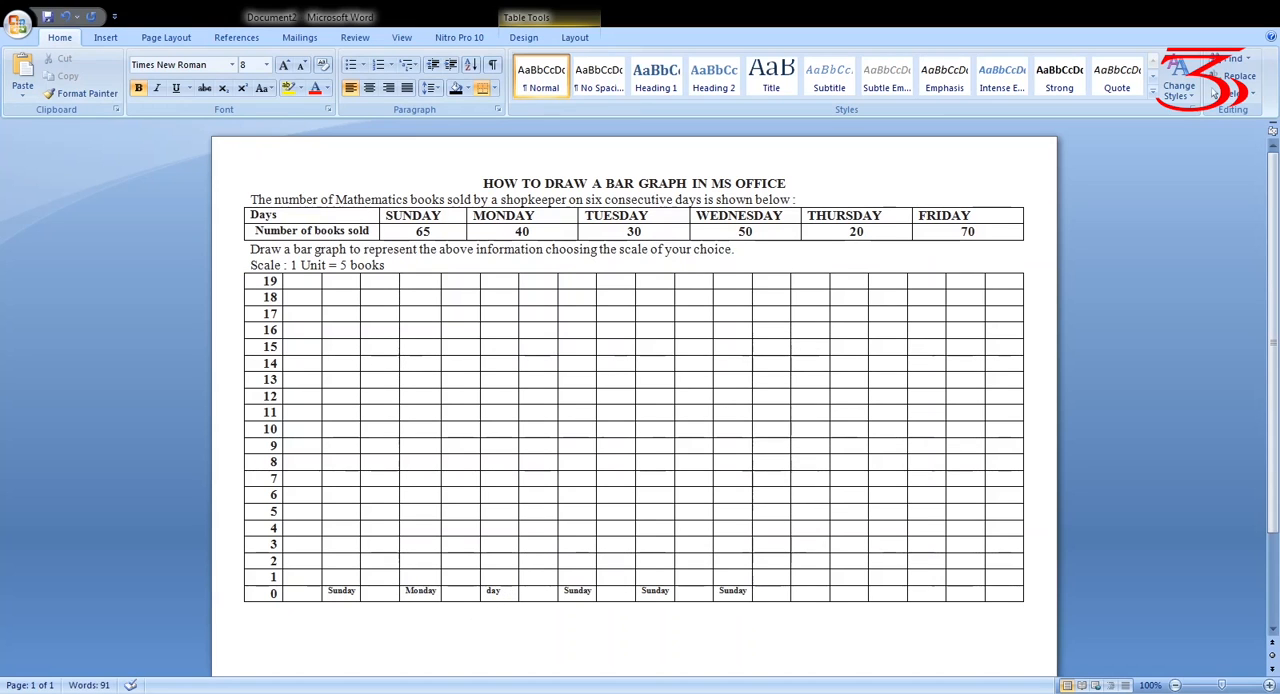
{"action": "type", "text": "Tues"}
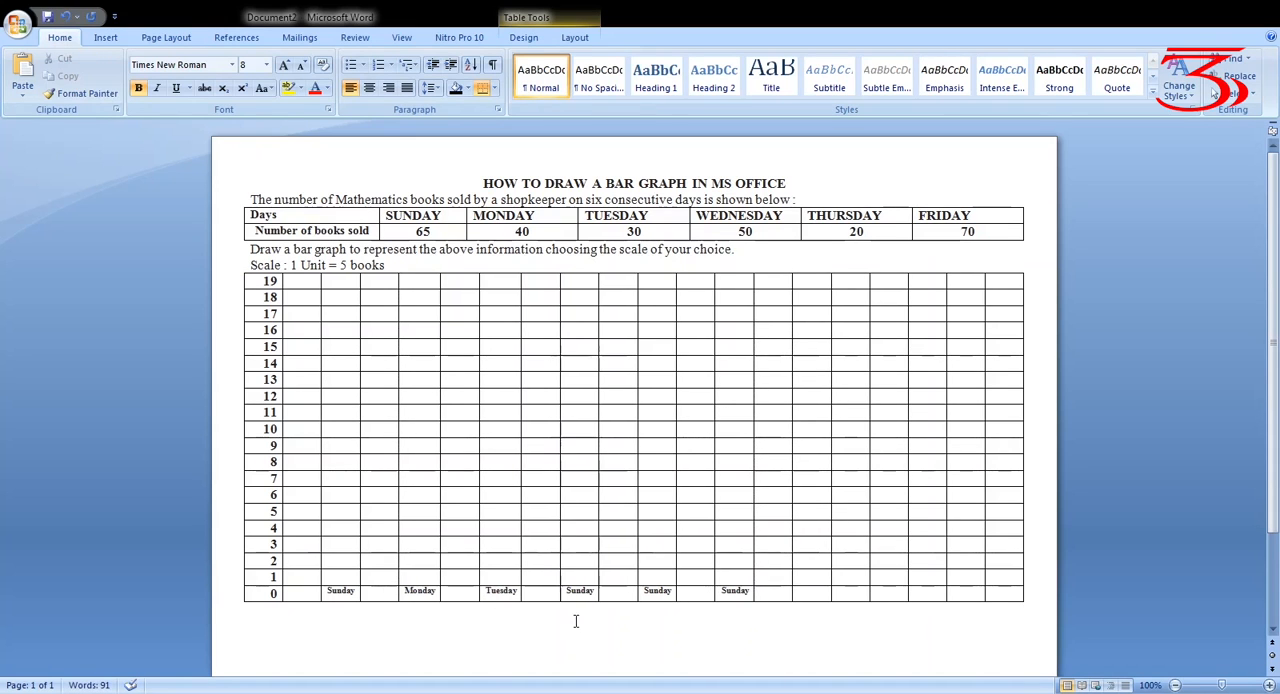
Change the fourth and fifth day labels in the 0 row to Wednesday and Thursday
{"action": "key", "text": "BackSpace"}
{"action": "key", "text": "BackSpace"}
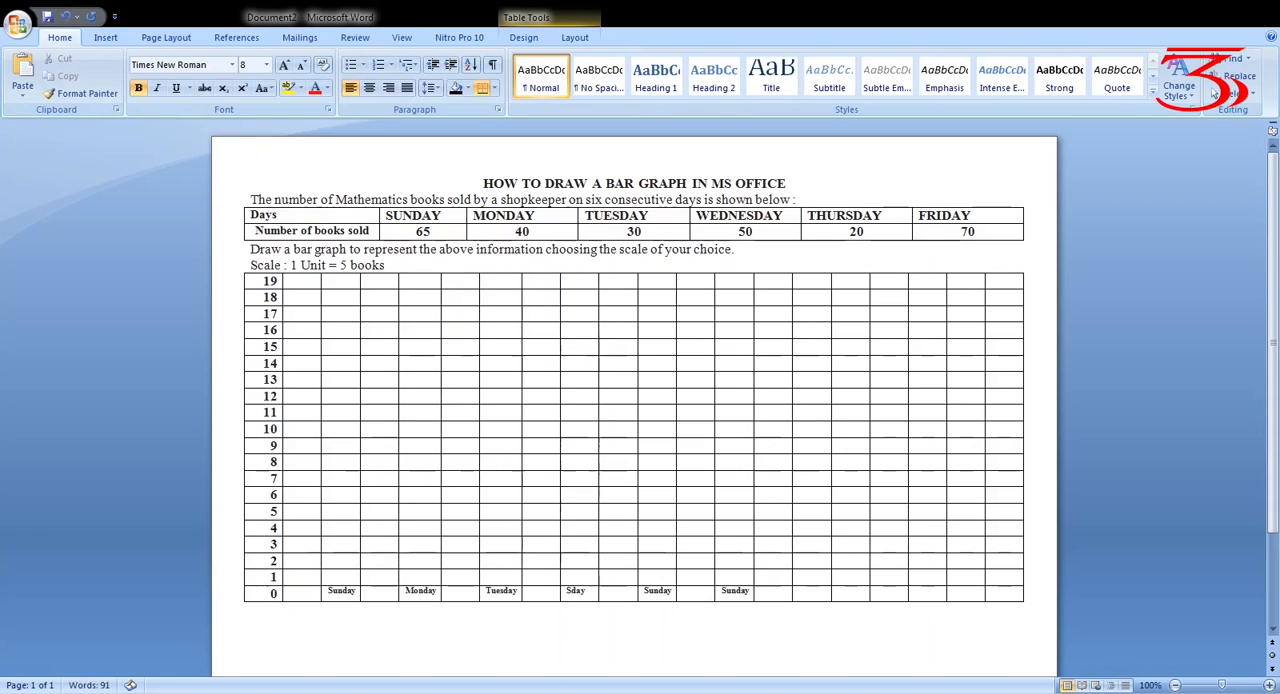
{"action": "type", "text": "Wedn"}
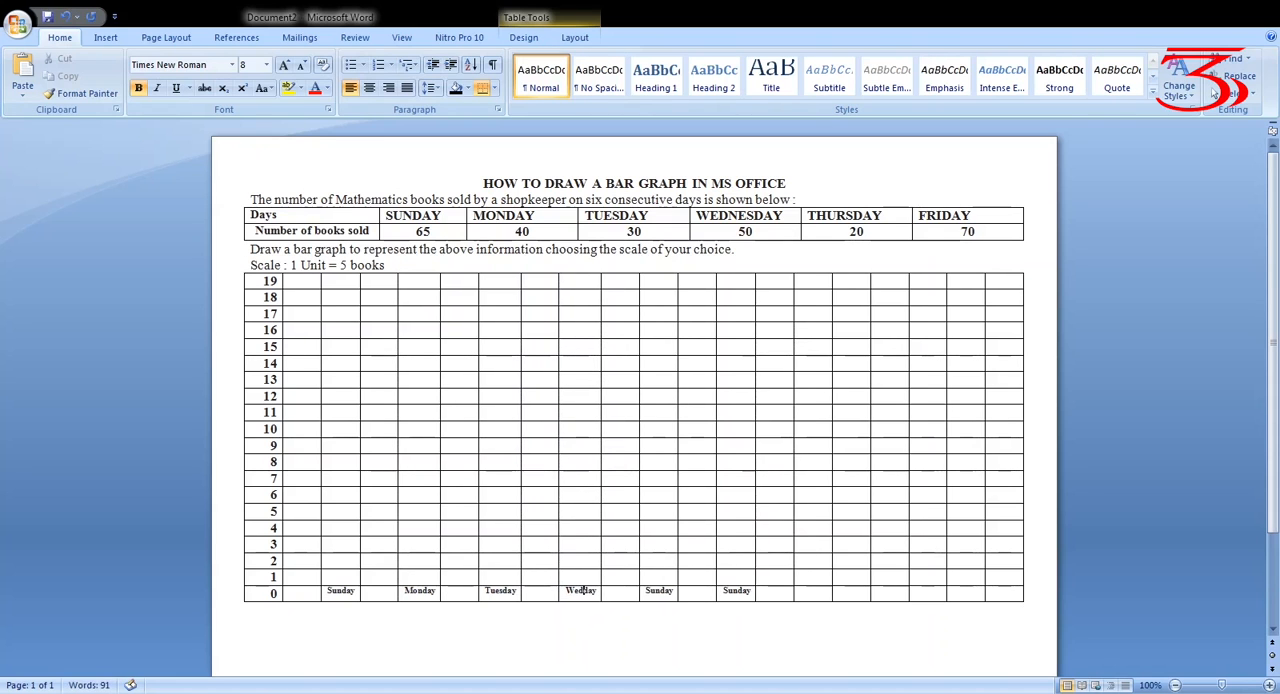
{"action": "type", "text": "esday"}
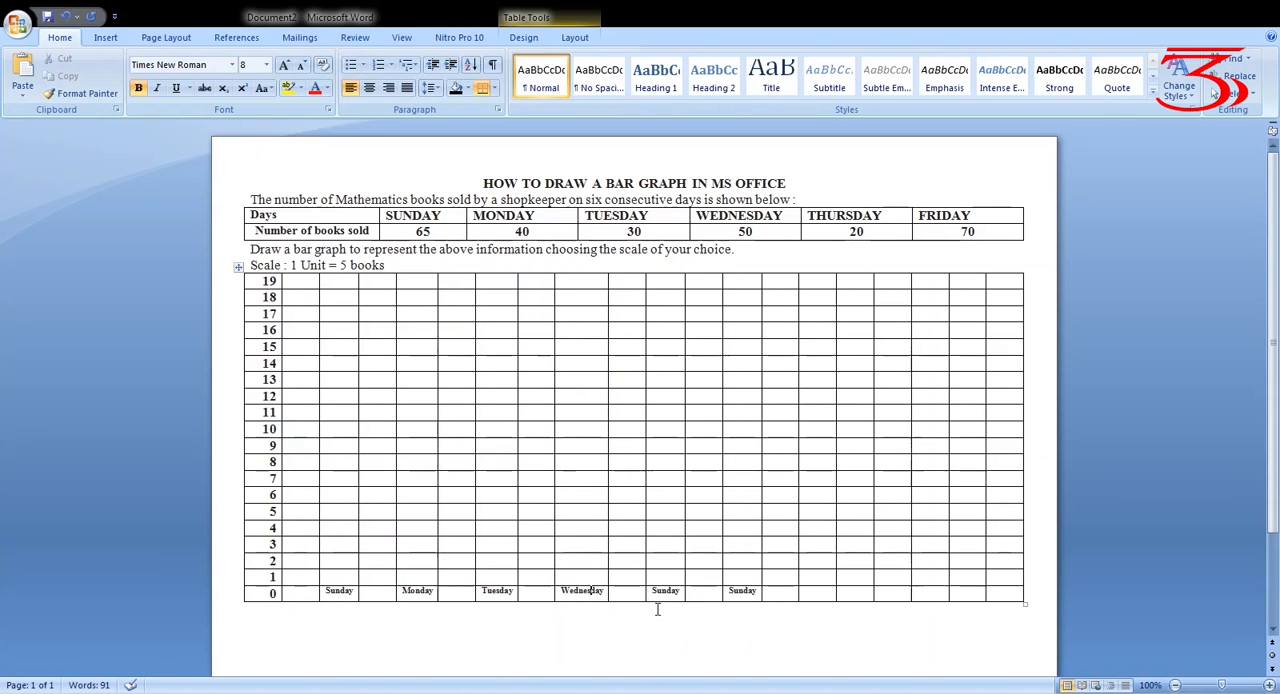
{"action": "left_click", "coordinate": [667, 594]}
{"action": "key", "text": "BackSpace"}
{"action": "key", "text": "BackSpace"}
{"action": "key", "text": "BackSpace"}
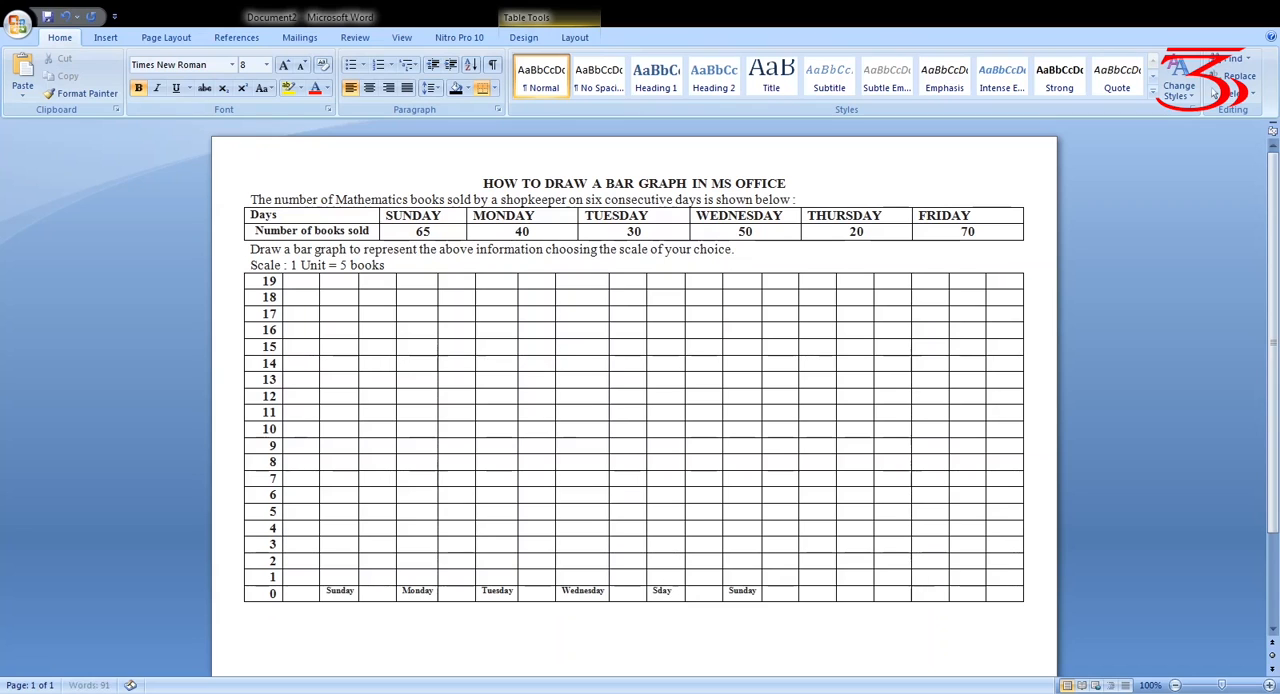
{"action": "type", "text": "Thur"}
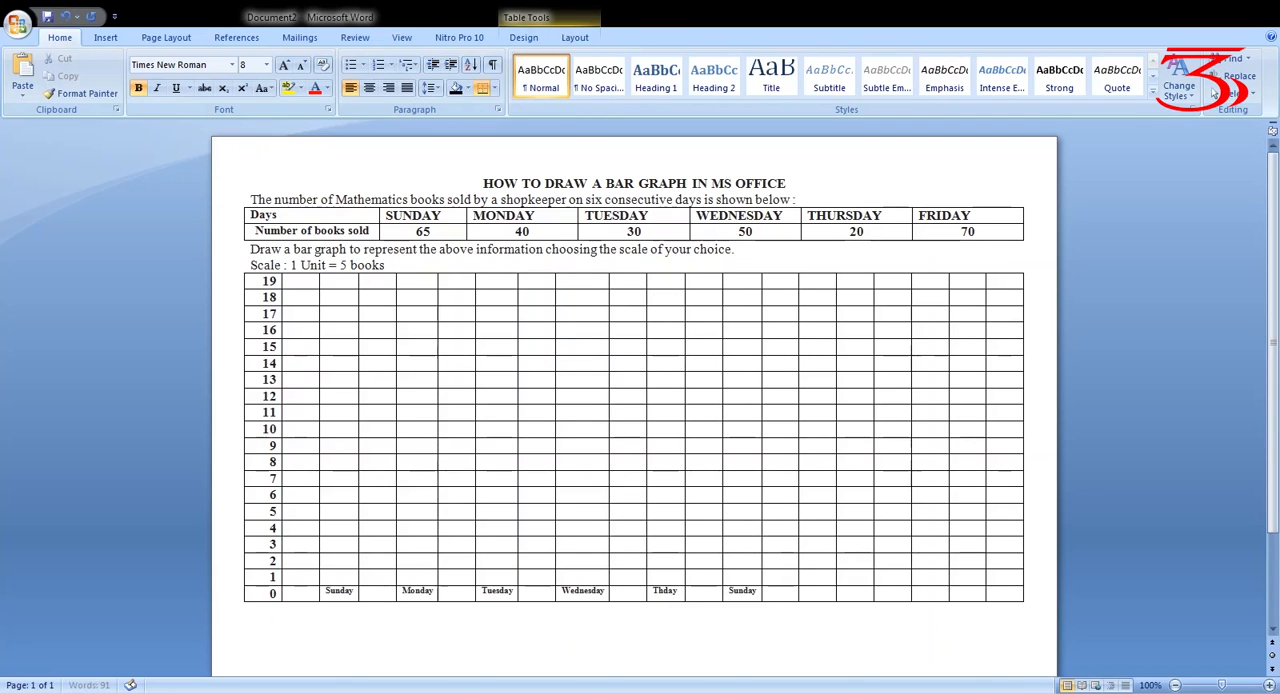
{"action": "type", "text": "s"}
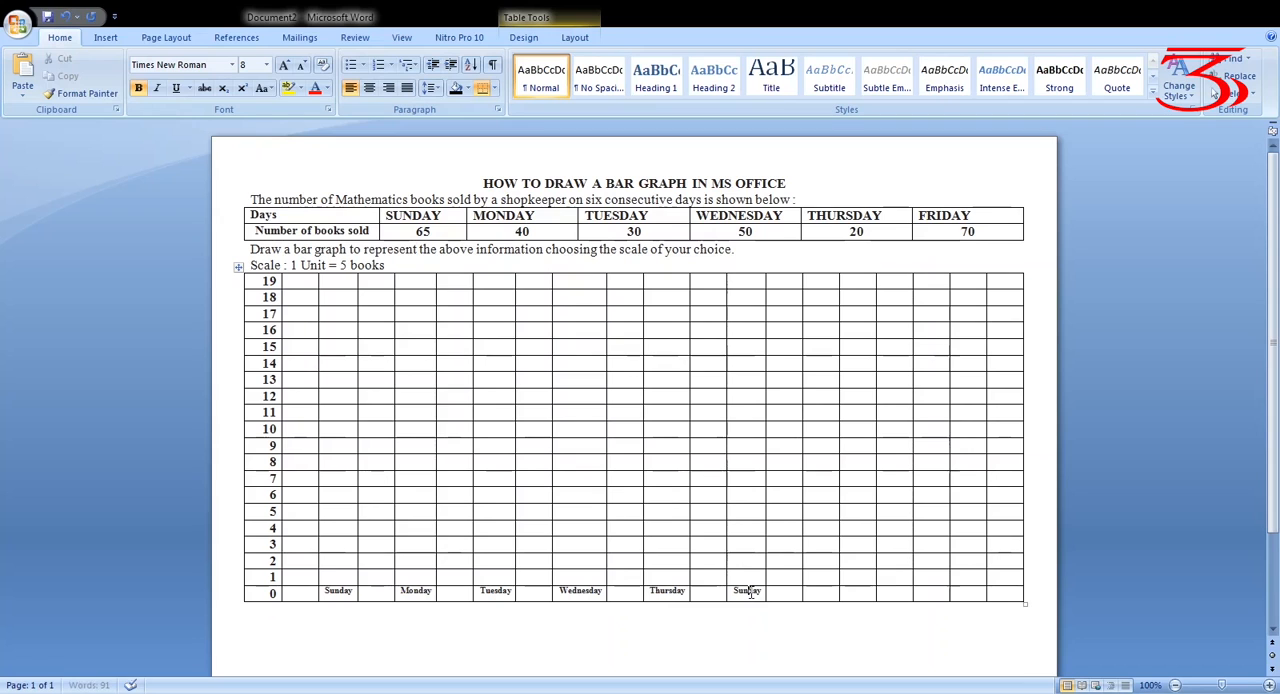
Change the sixth day label in the 0 row to Friday and leave the table
{"action": "left_click_drag", "start_coordinate": [749, 592], "coordinate": [734, 591]}
{"action": "key", "text": "BackSpace"}
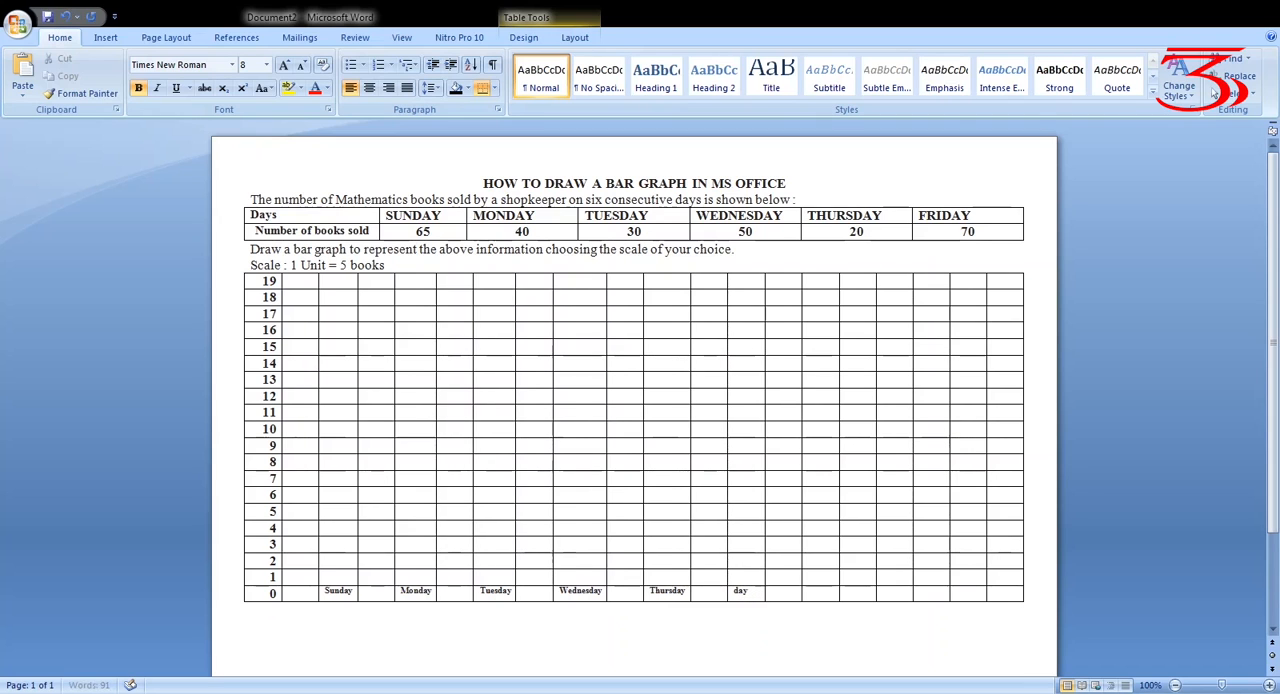
{"action": "type", "text": "Fri"}
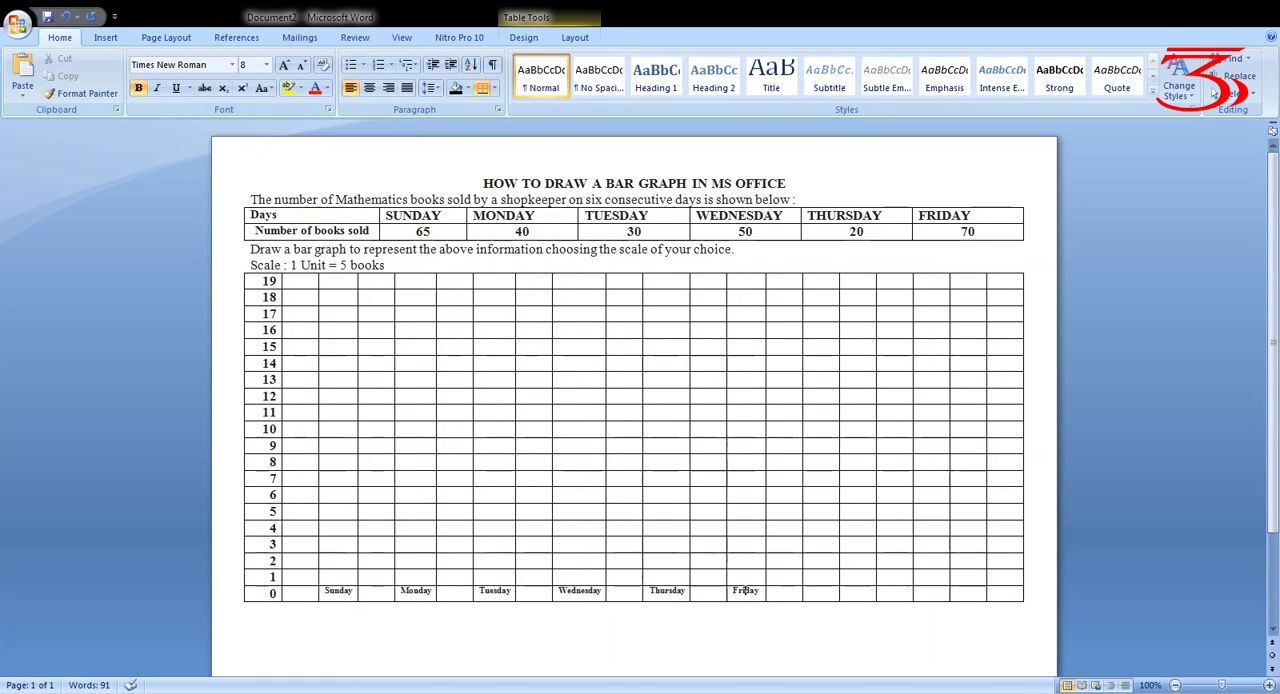
{"action": "left_click", "coordinate": [743, 648]}
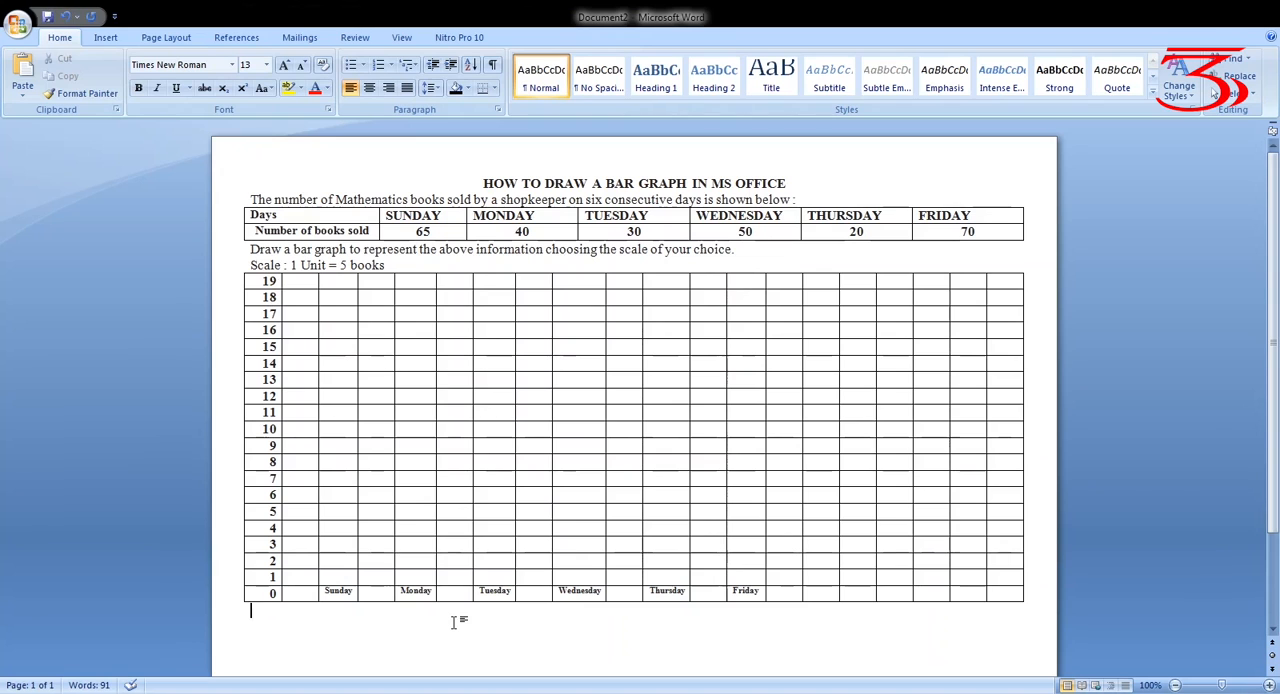
Shade the cells above the Sunday label from row 1 up to row 13 blue to form its bar
{"action": "left_click", "coordinate": [352, 577]}
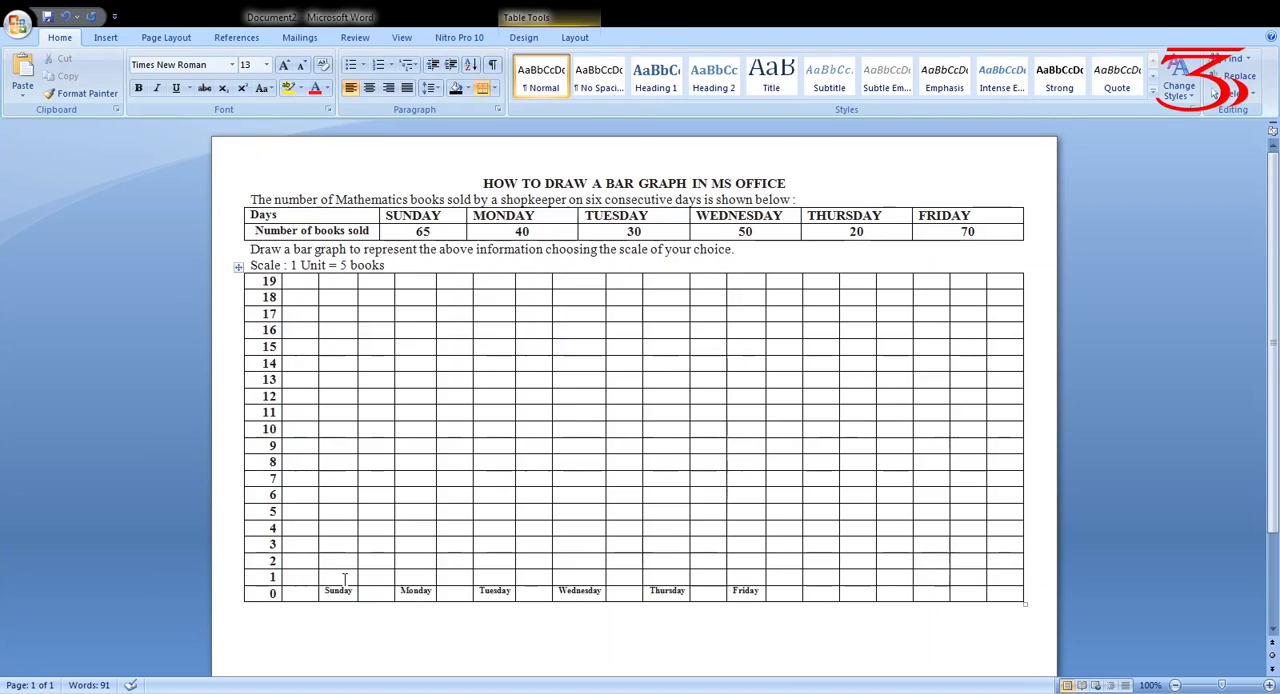
{"action": "key", "text": "shift+Up"}
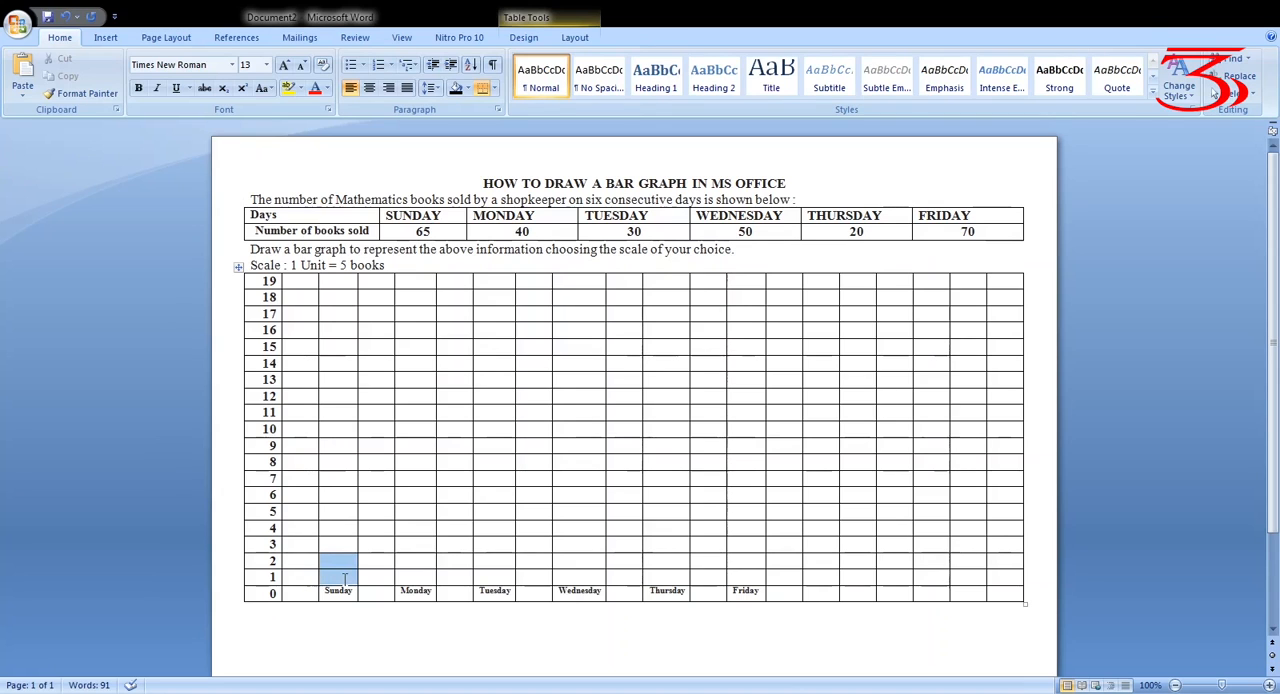
{"action": "key", "text": "shift+Up"}
{"action": "key", "text": "shift+Up"}
{"action": "key", "text": "shift+Up"}
{"action": "key", "text": "shift+Up"}
{"action": "key", "text": "shift+Up"}
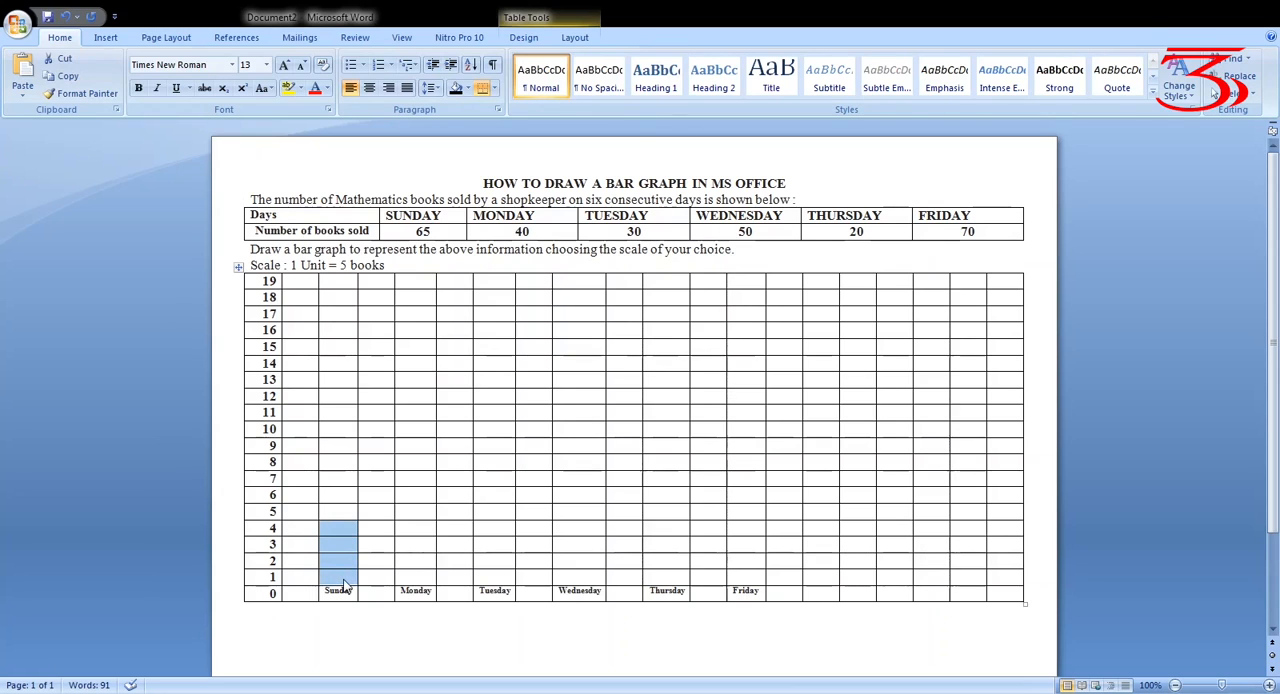
{"action": "key", "text": "shift+Up"}
{"action": "key", "text": "shift+Up"}
{"action": "key", "text": "shift+Up"}
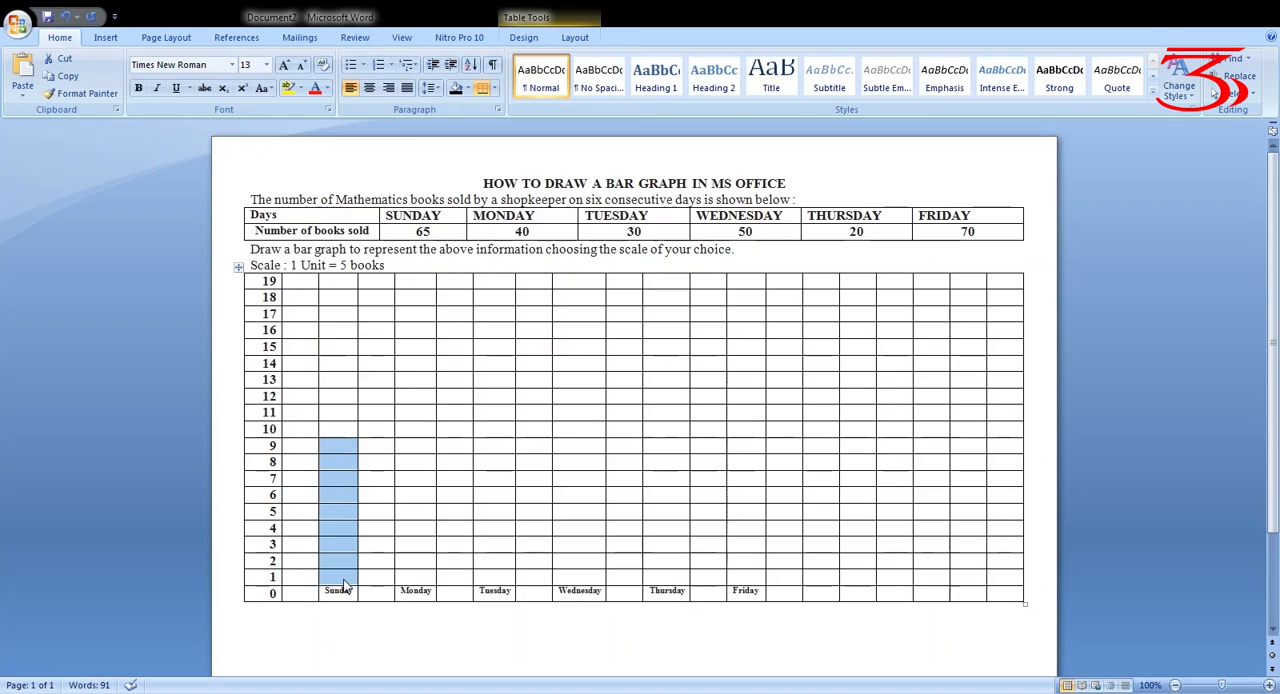
{"action": "key", "text": "shift+Up"}
{"action": "key", "text": "shift+Up"}
{"action": "key", "text": "shift+Up"}
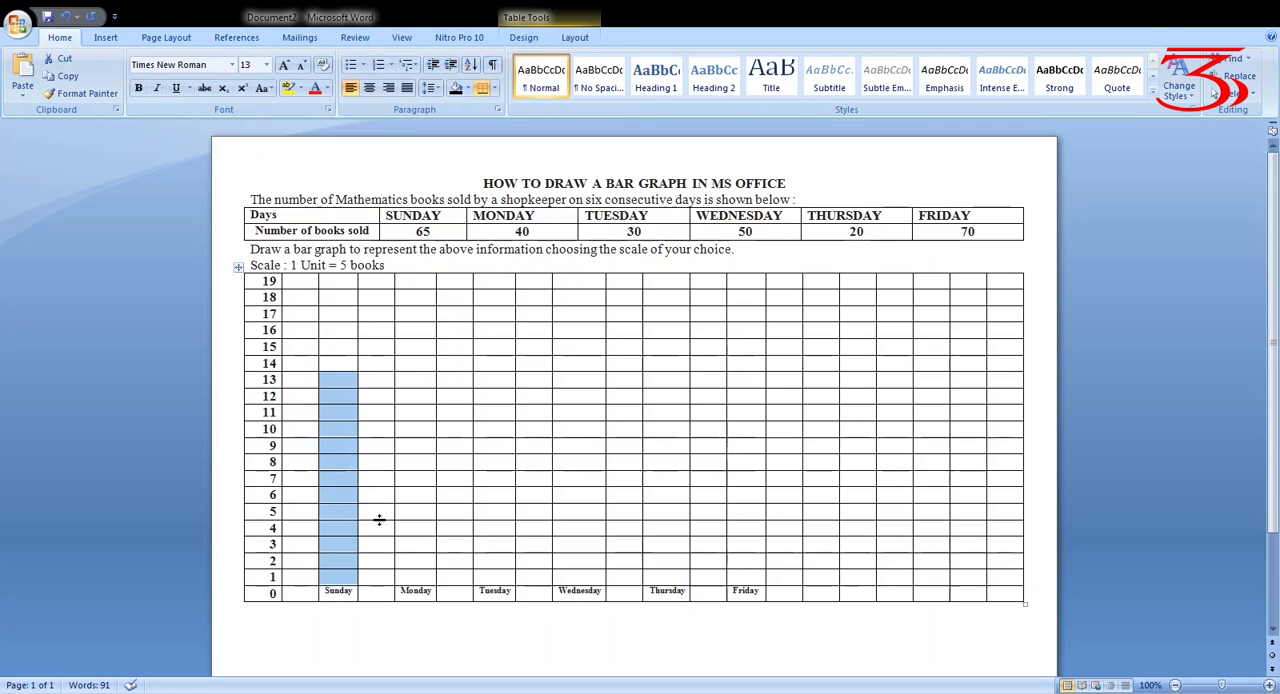
{"action": "left_click", "coordinate": [470, 94]}
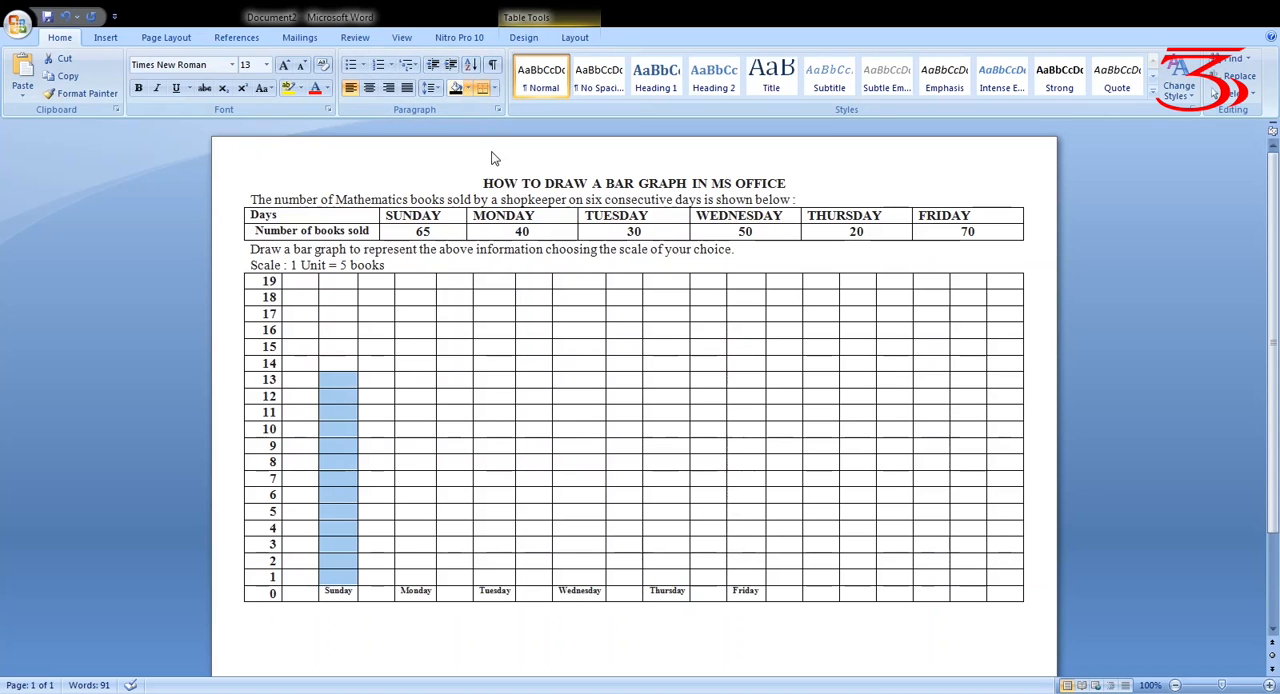
{"action": "left_click", "coordinate": [494, 162]}
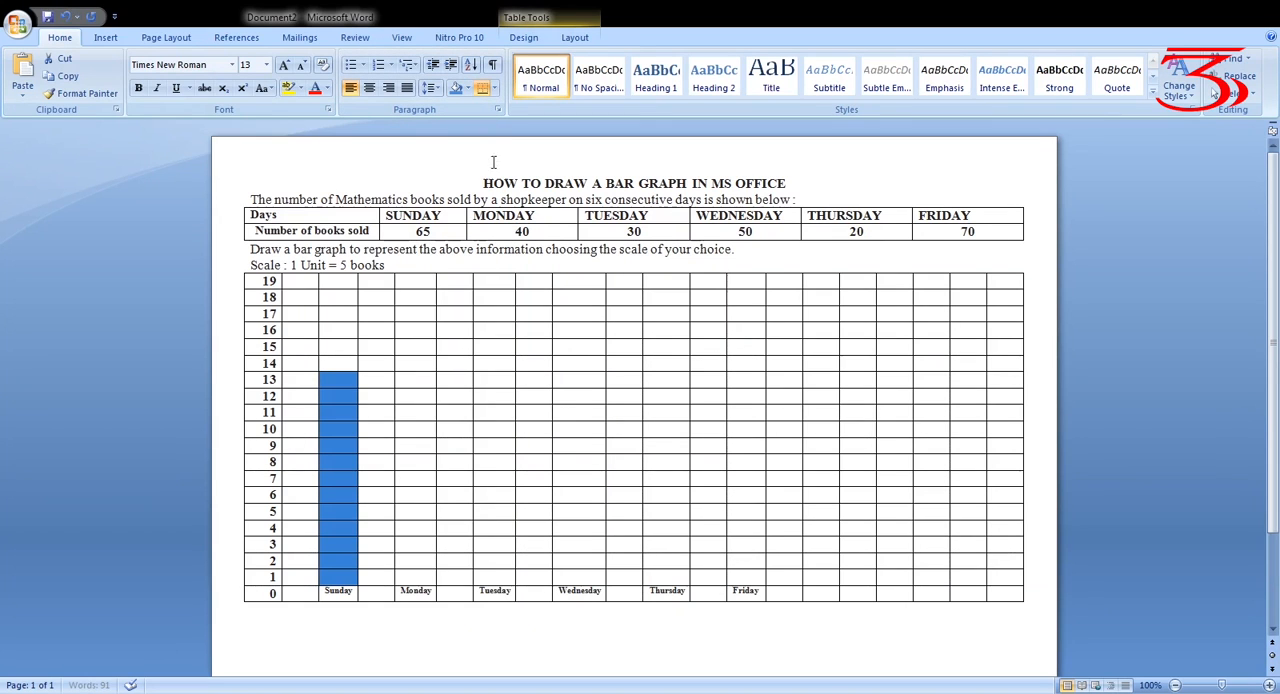
{"action": "left_click", "coordinate": [509, 662]}
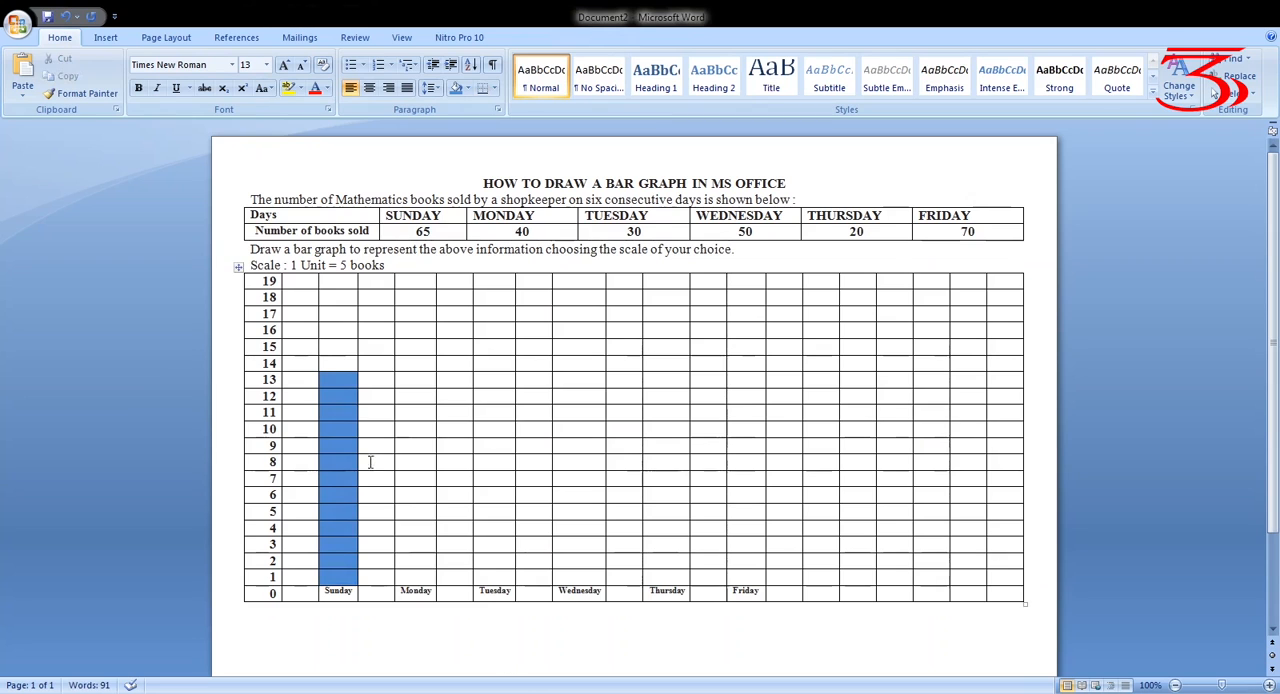
Enter 65 in the row 14 cell directly above the Sunday bar and make it bold
{"action": "left_click", "coordinate": [350, 364]}
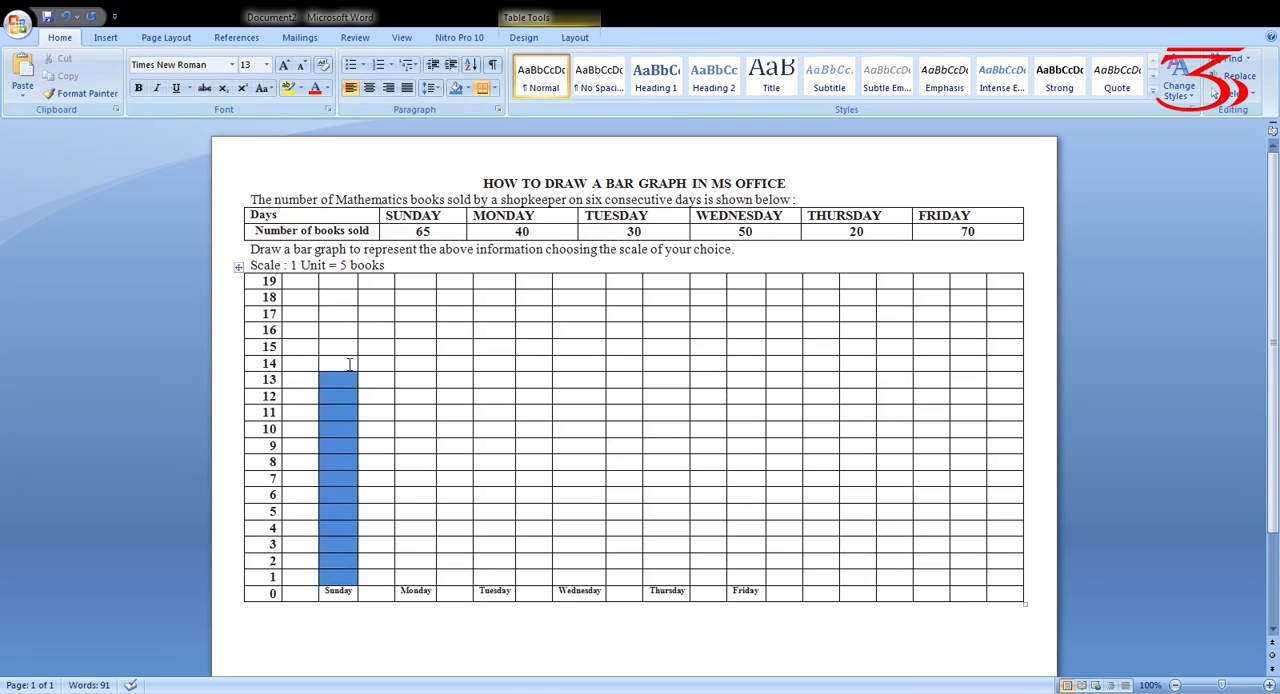
{"action": "type", "text": "65"}
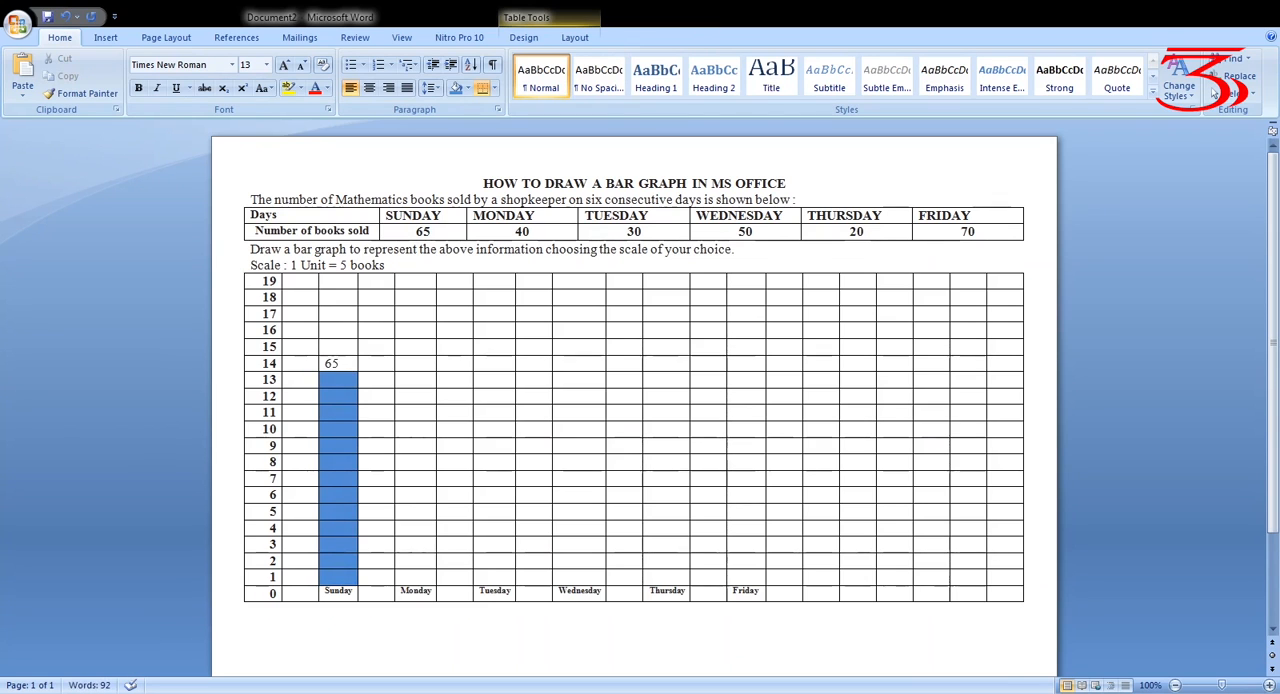
{"action": "key", "text": "shift+Left"}
{"action": "key", "text": "shift+Left"}
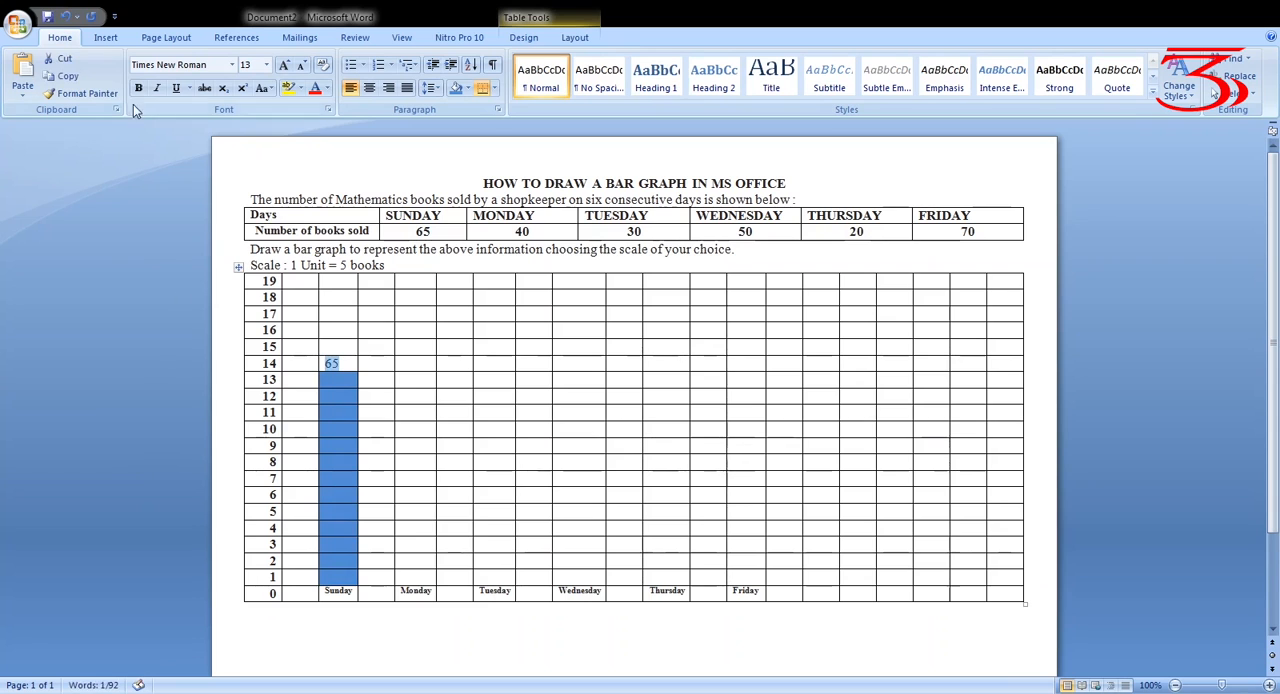
{"action": "left_click", "coordinate": [138, 88]}
{"action": "left_click", "coordinate": [87, 409]}
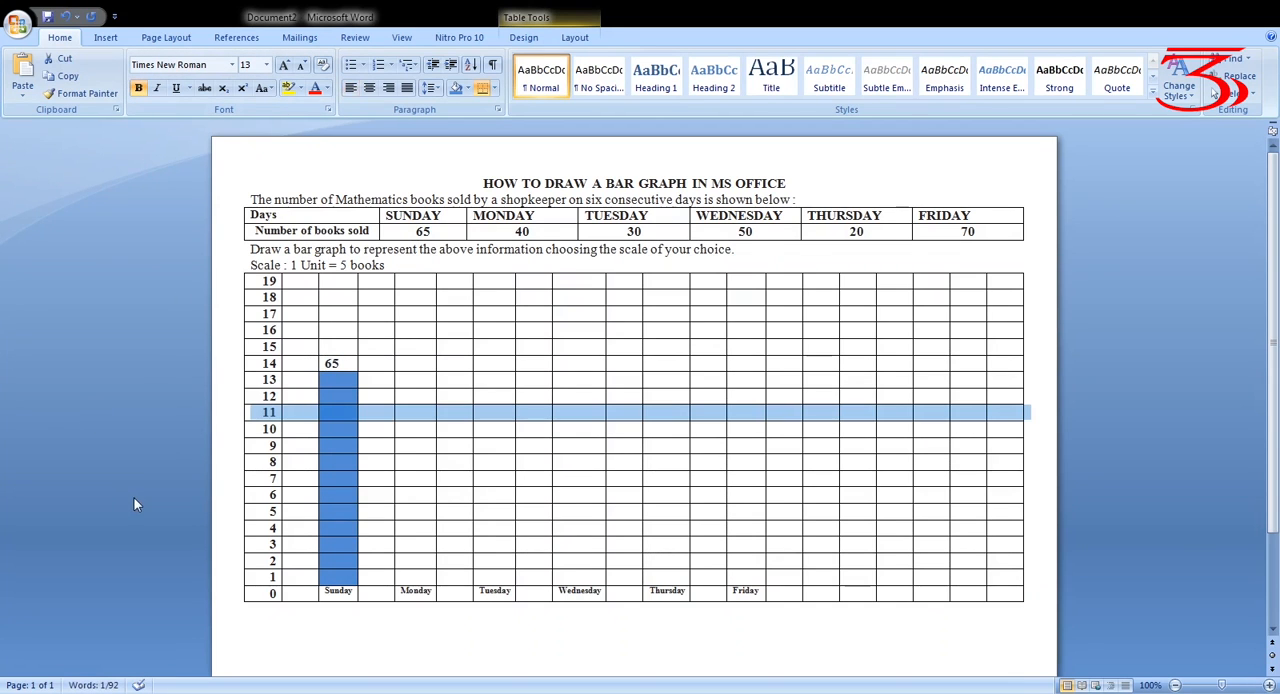
Centre the 65 in its cell above the Sunday bar
{"action": "left_click_drag", "start_coordinate": [348, 364], "coordinate": [316, 367]}
{"action": "left_click", "coordinate": [332, 364]}
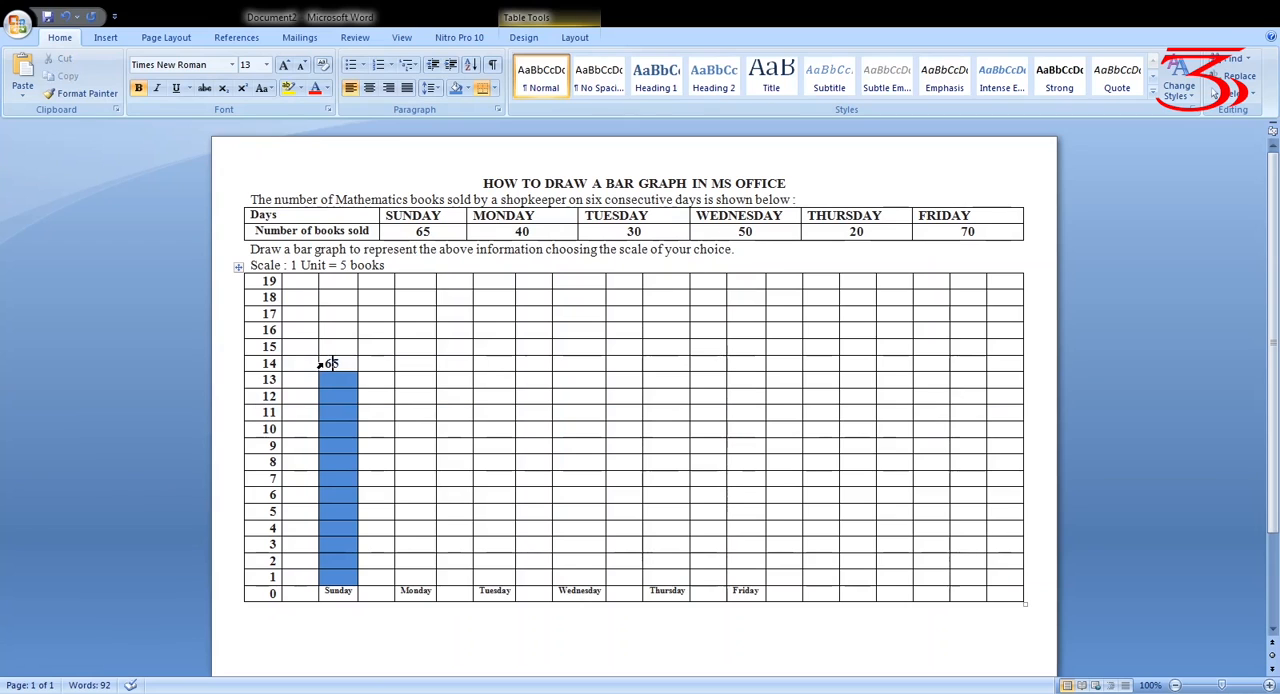
{"action": "double_click", "coordinate": [331, 364]}
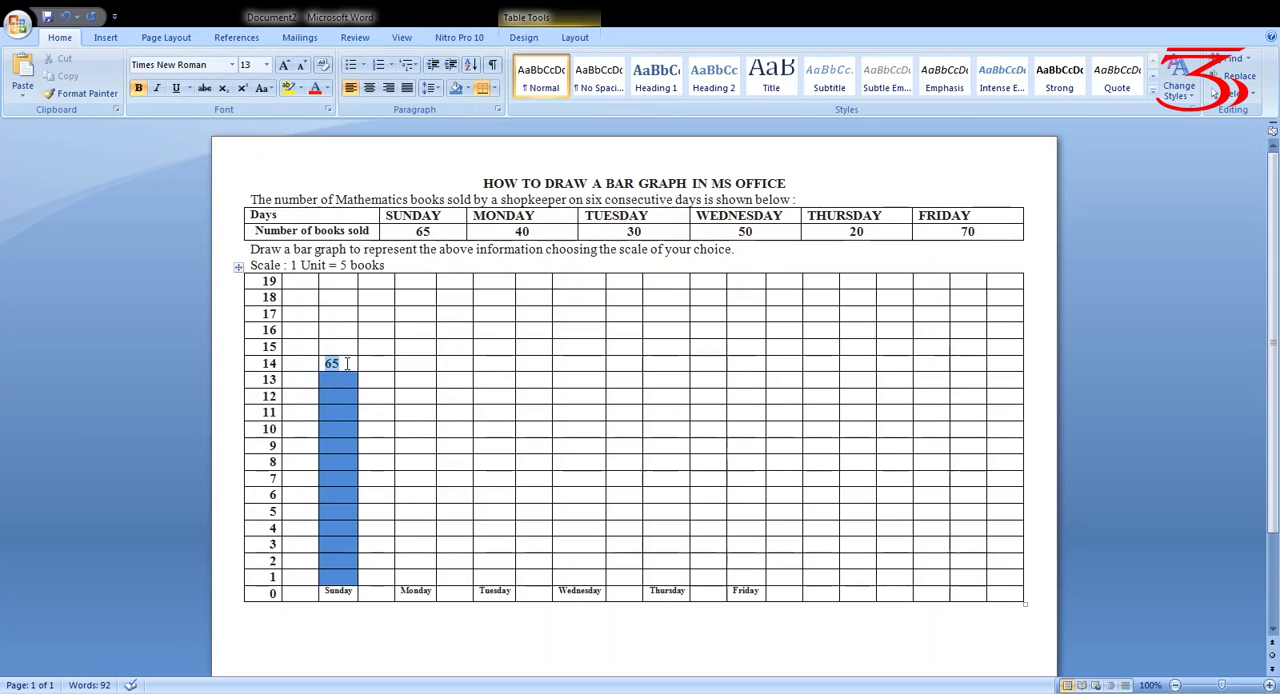
{"action": "left_click", "coordinate": [368, 88]}
{"action": "left_click", "coordinate": [490, 657]}
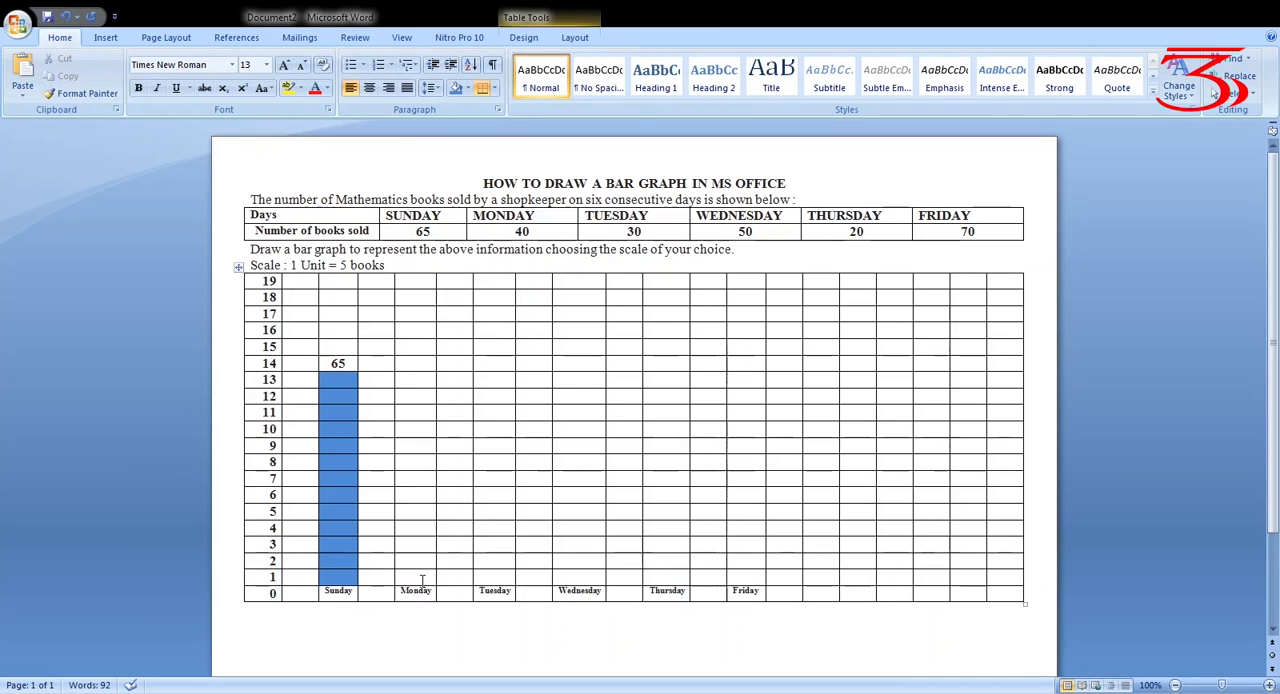
Shade the cells above the Monday label from row 1 up to row 8 yellow to form its bar
{"action": "key", "text": "shift+Up"}
{"action": "key", "text": "shift+Up"}
{"action": "key", "text": "shift+Up"}
{"action": "key", "text": "shift+Up"}
{"action": "key", "text": "shift+Up"}
{"action": "key", "text": "shift+Up"}
{"action": "key", "text": "shift+Up"}
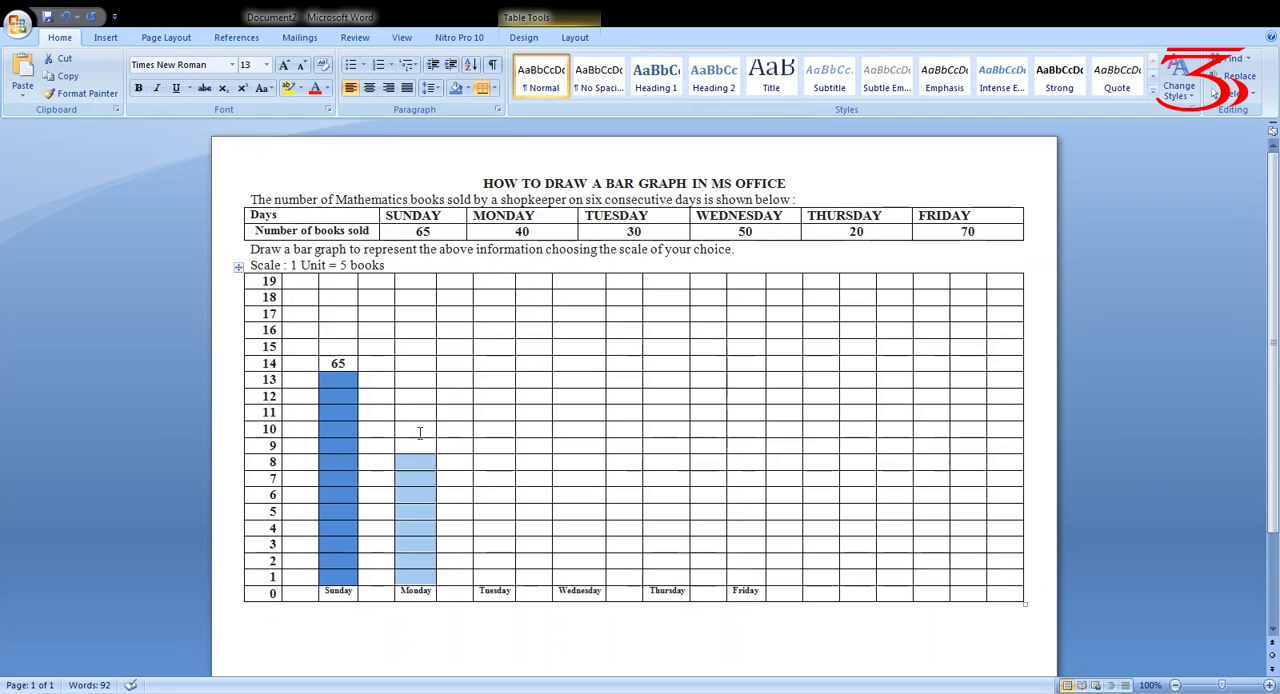
{"action": "left_click", "coordinate": [499, 214]}
{"action": "left_click", "coordinate": [509, 638]}
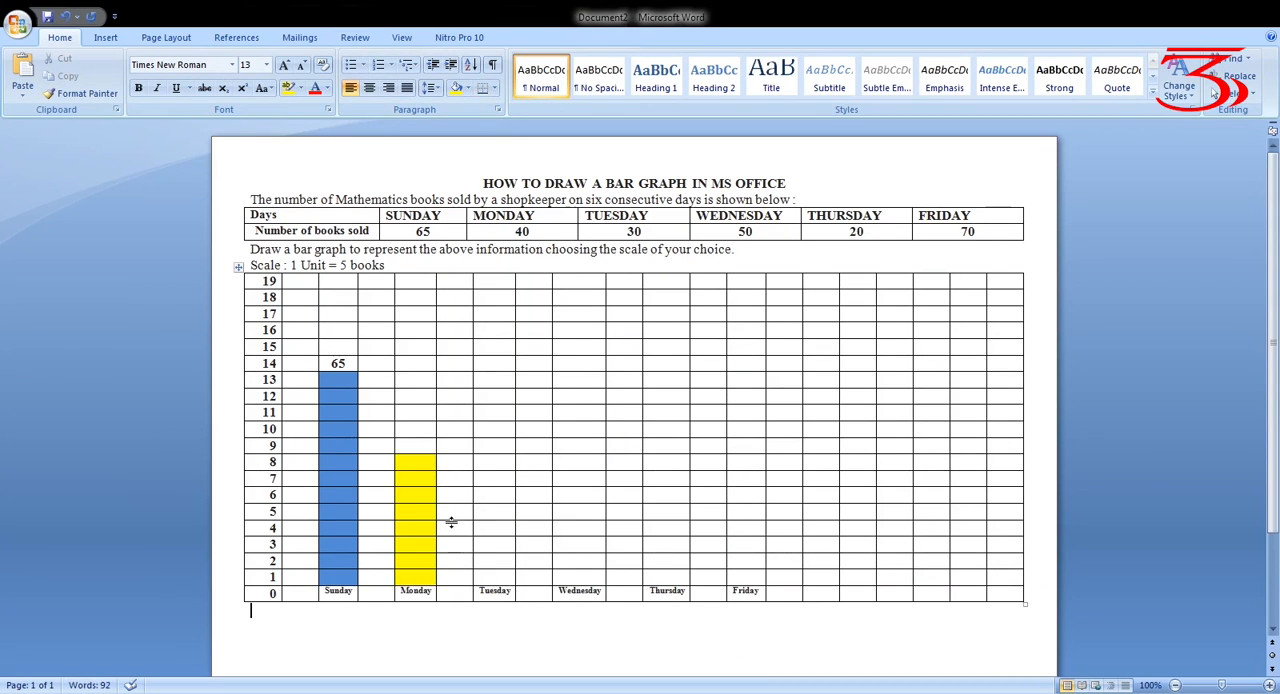
Enter 40 in the row 9 cell above the Monday bar, bold and centred
{"action": "left_click", "coordinate": [425, 446]}
{"action": "type", "text": "40"}
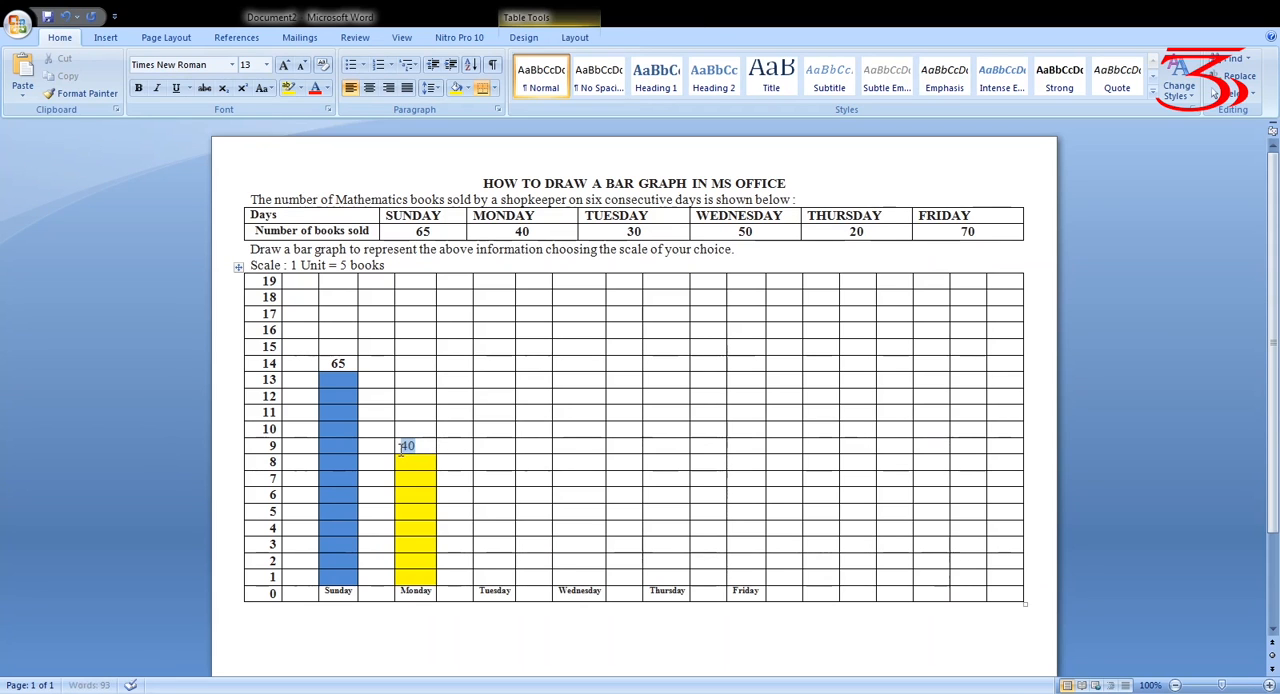
{"action": "left_click", "coordinate": [138, 88]}
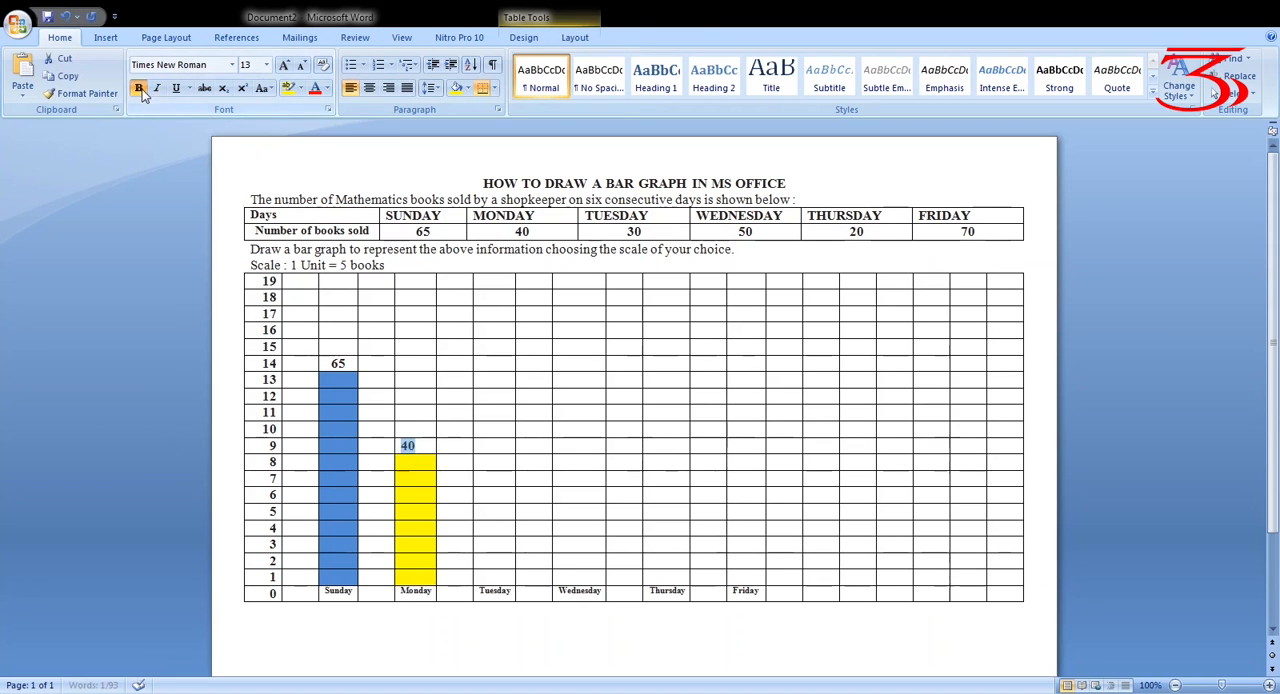
{"action": "left_click", "coordinate": [369, 88]}
{"action": "left_click", "coordinate": [517, 611]}
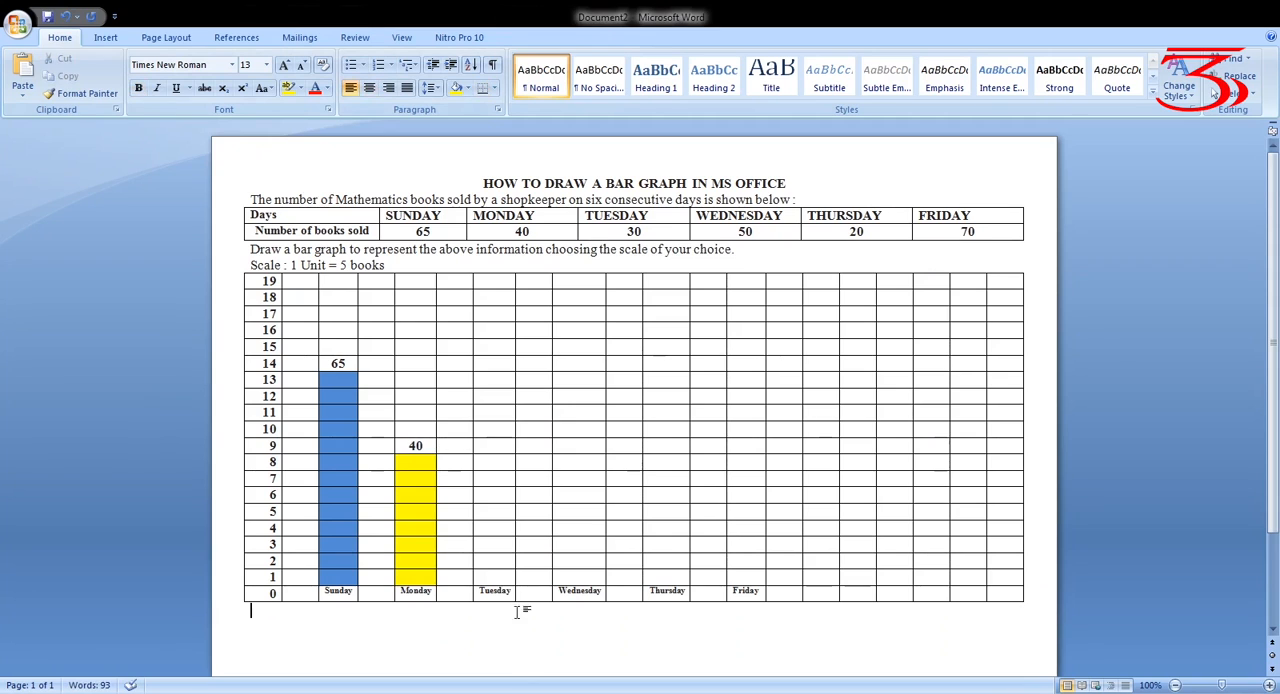
Shade the cells above the Tuesday label from row 1 up to row 6 red to form its bar
{"action": "left_click", "coordinate": [498, 580]}
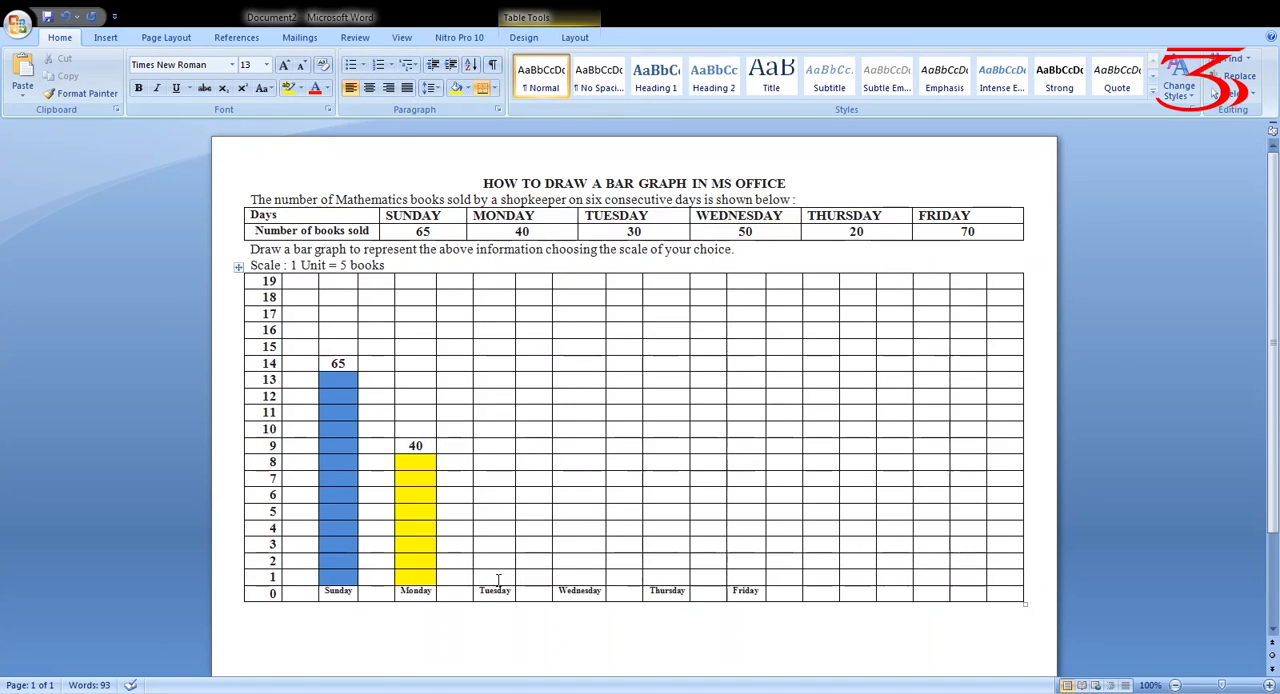
{"action": "key", "text": "shift+Up"}
{"action": "key", "text": "shift+Up"}
{"action": "key", "text": "shift+Up"}
{"action": "key", "text": "shift+Up"}
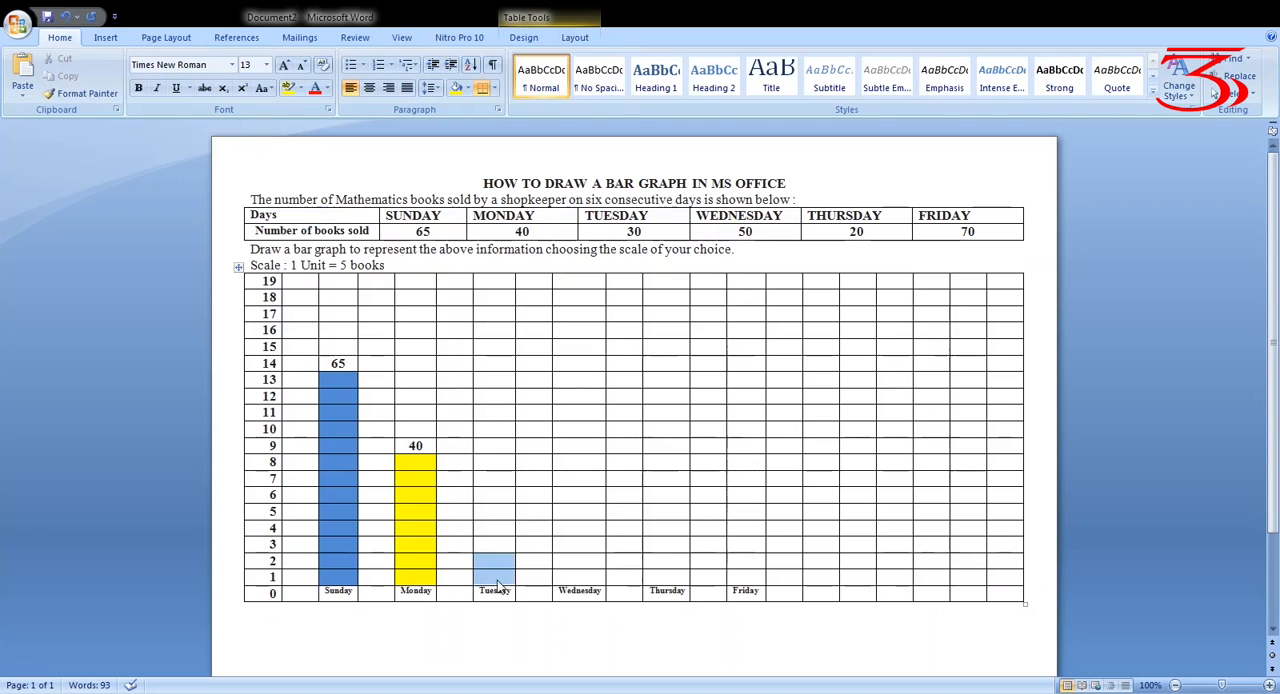
{"action": "key", "text": "shift+Up"}
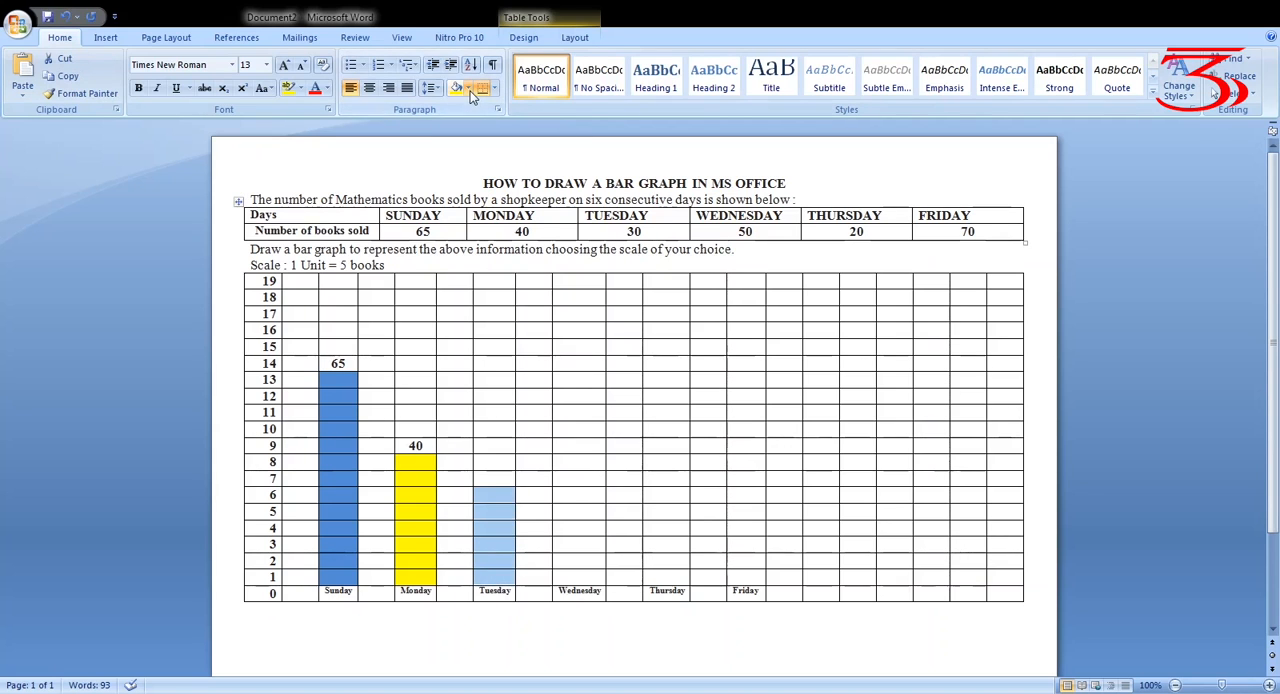
{"action": "left_click", "coordinate": [473, 212]}
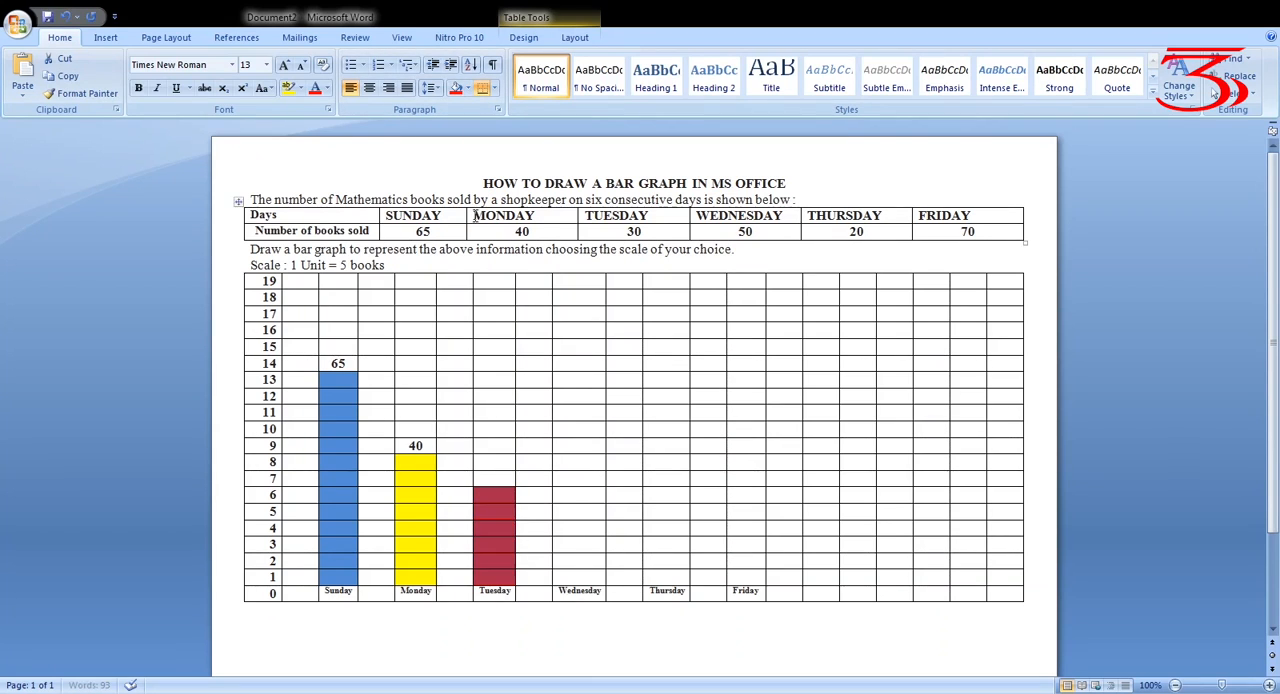
{"action": "left_click", "coordinate": [573, 639]}
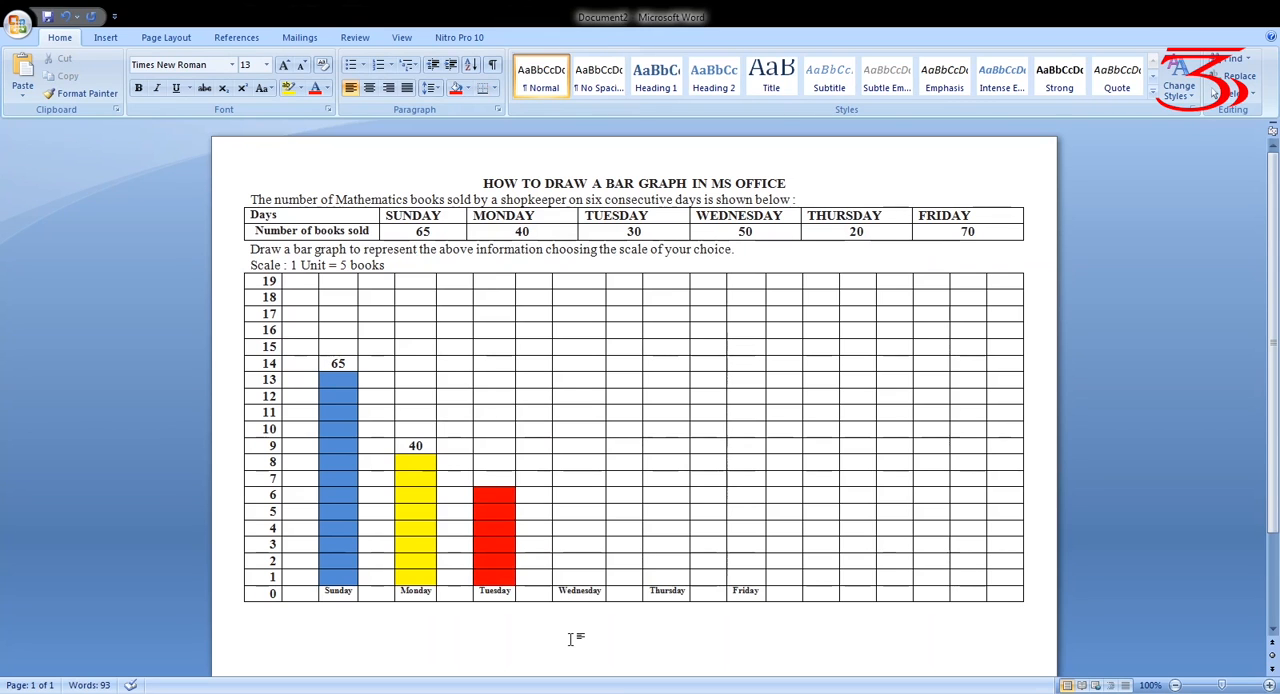
Enter 30 in the row 7 cell above the Tuesday bar, bold and centred
{"action": "left_click", "coordinate": [504, 475]}
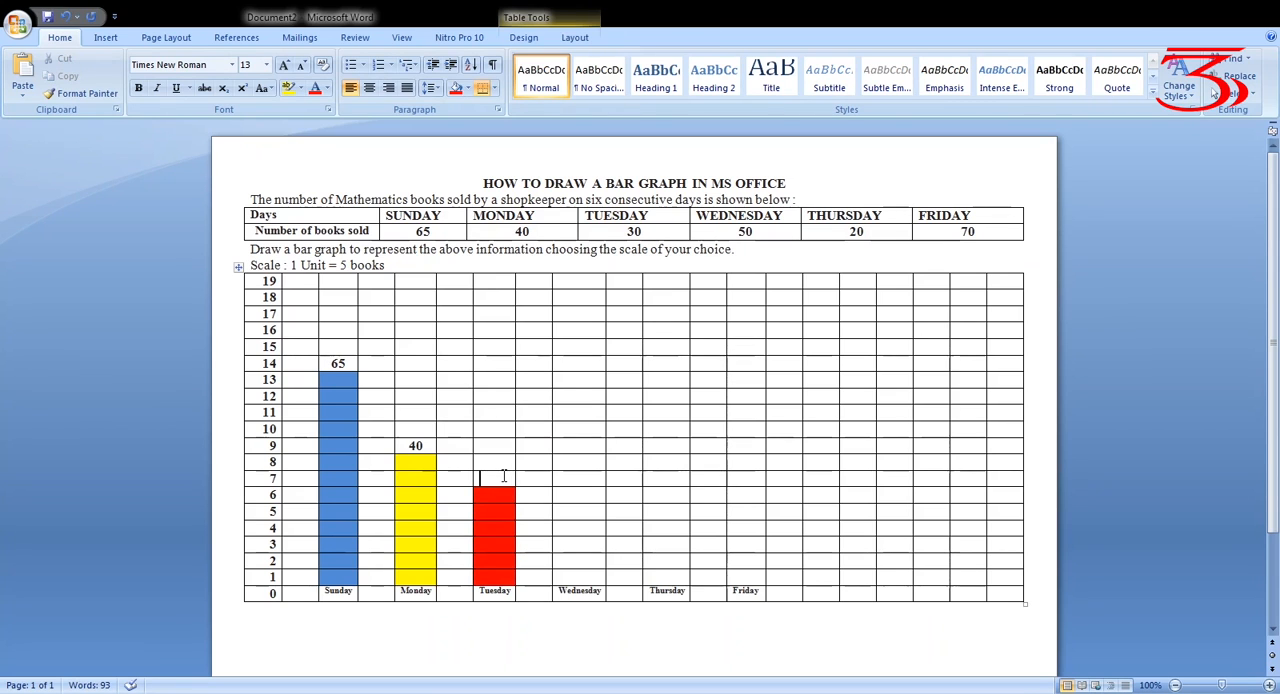
{"action": "type", "text": "30"}
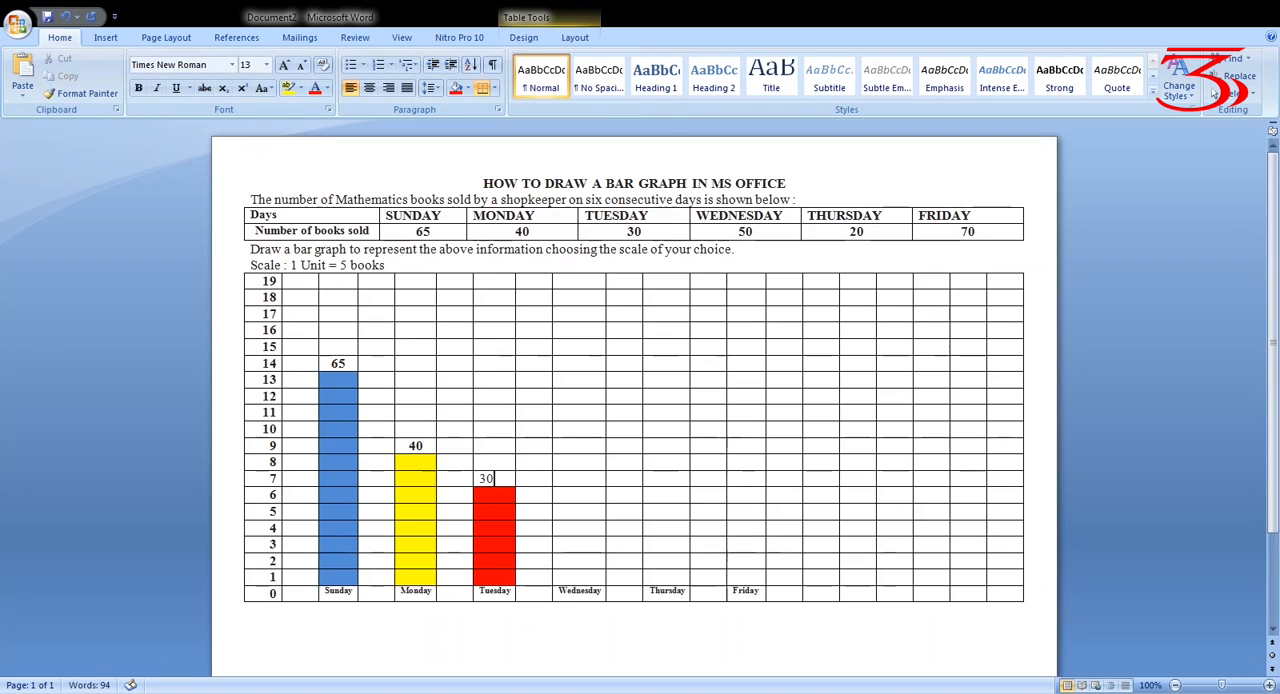
{"action": "mouse_move", "coordinate": [497, 480]}
{"action": "left_mouse_down"}
{"action": "mouse_move", "coordinate": [464, 479]}
{"action": "mouse_move", "coordinate": [480, 479]}
{"action": "left_mouse_up"}
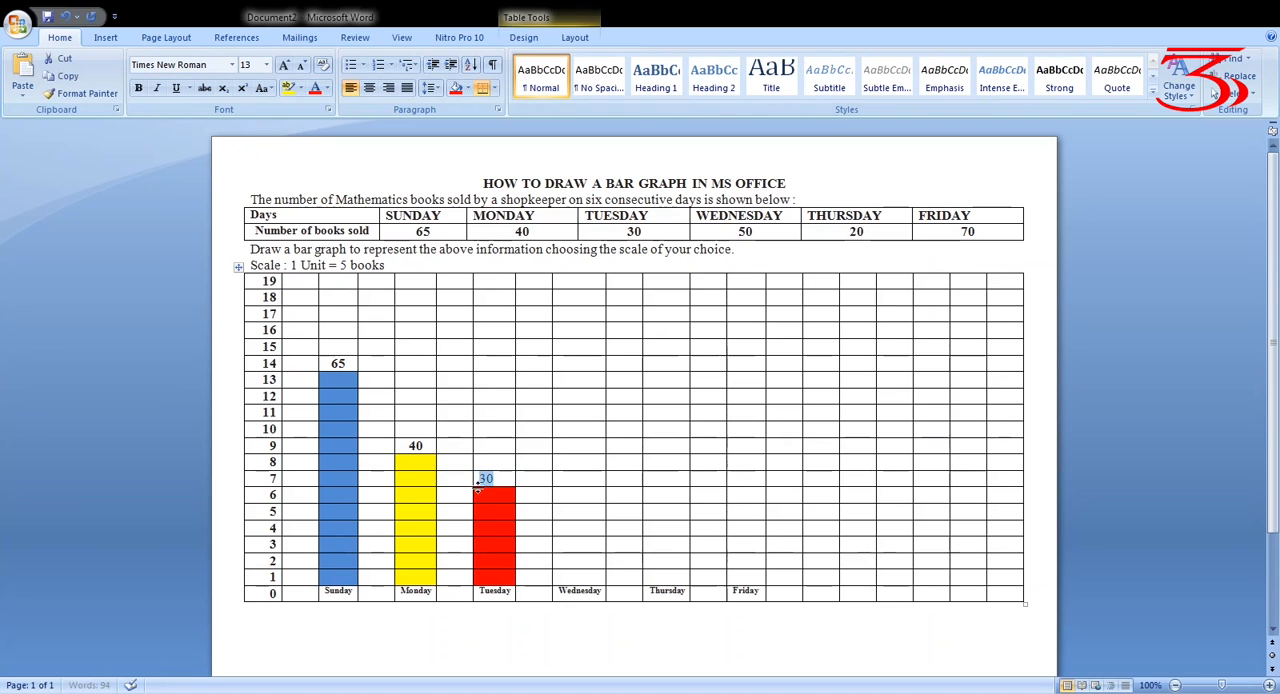
{"action": "left_click", "coordinate": [138, 88]}
{"action": "left_click", "coordinate": [369, 89]}
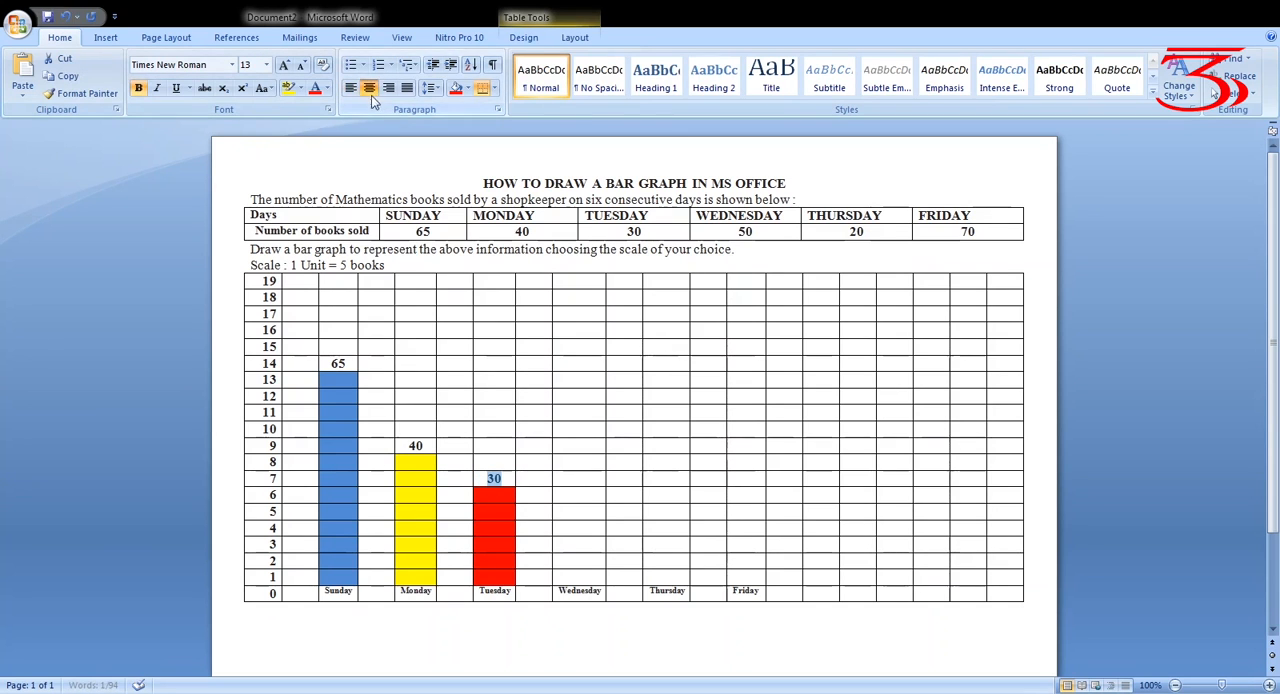
{"action": "left_click", "coordinate": [595, 625]}
Shade the cells above the Wednesday label from row 1 up to row 10 green to form its bar
{"action": "left_click", "coordinate": [581, 575]}
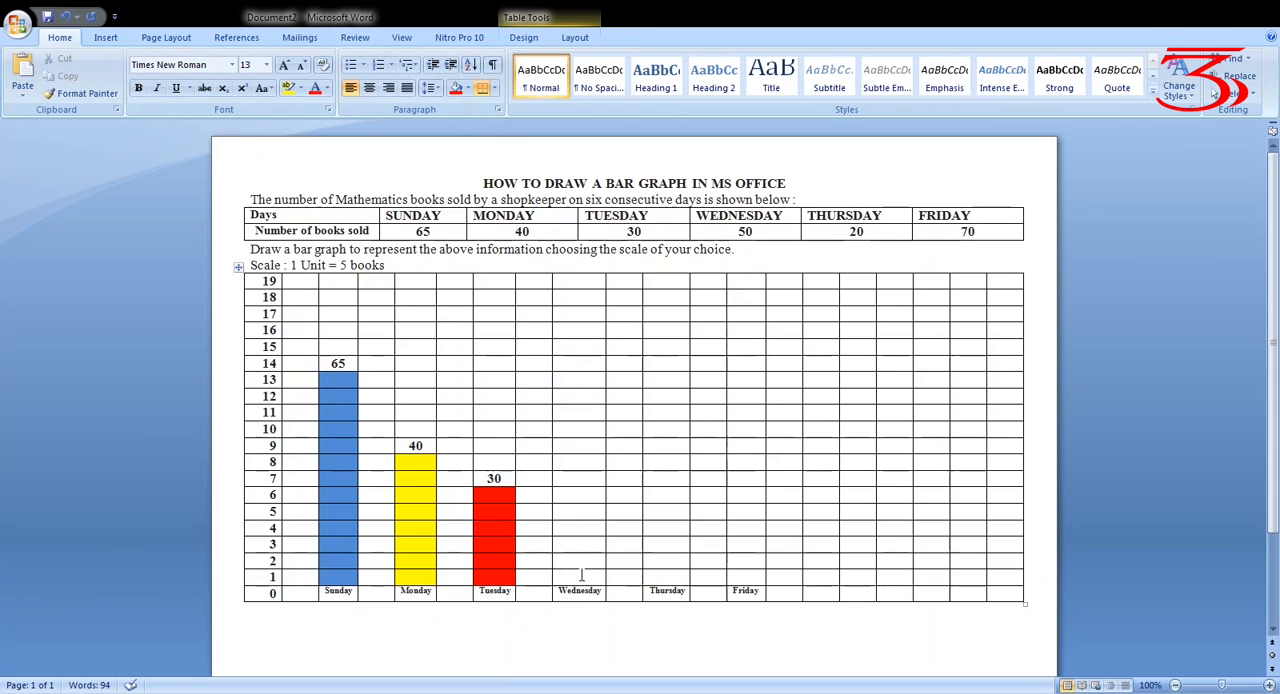
{"action": "key", "text": "shift+Up"}
{"action": "key", "text": "shift+Up"}
{"action": "key", "text": "shift+Up"}
{"action": "key", "text": "shift+Up"}
{"action": "key", "text": "shift+Up"}
{"action": "key", "text": "shift+Up"}
{"action": "key", "text": "shift+Up"}
{"action": "key", "text": "shift+Up"}
{"action": "key", "text": "shift+Up"}
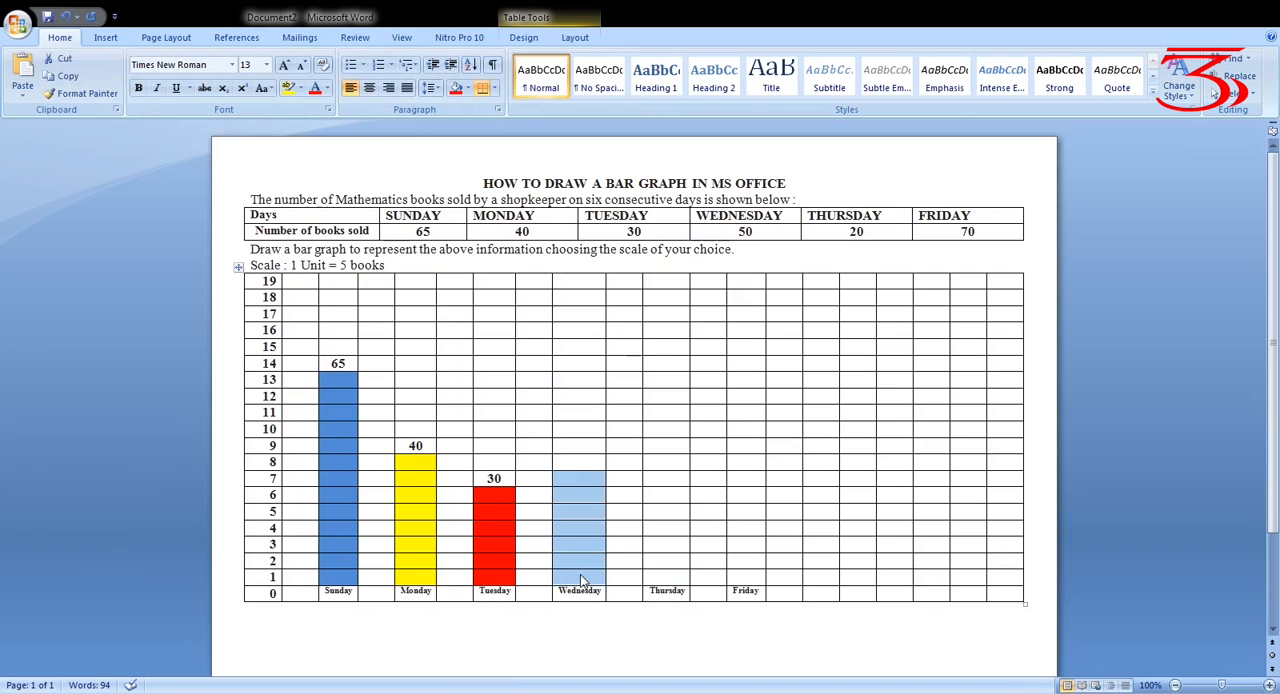
{"action": "left_click", "coordinate": [462, 89]}
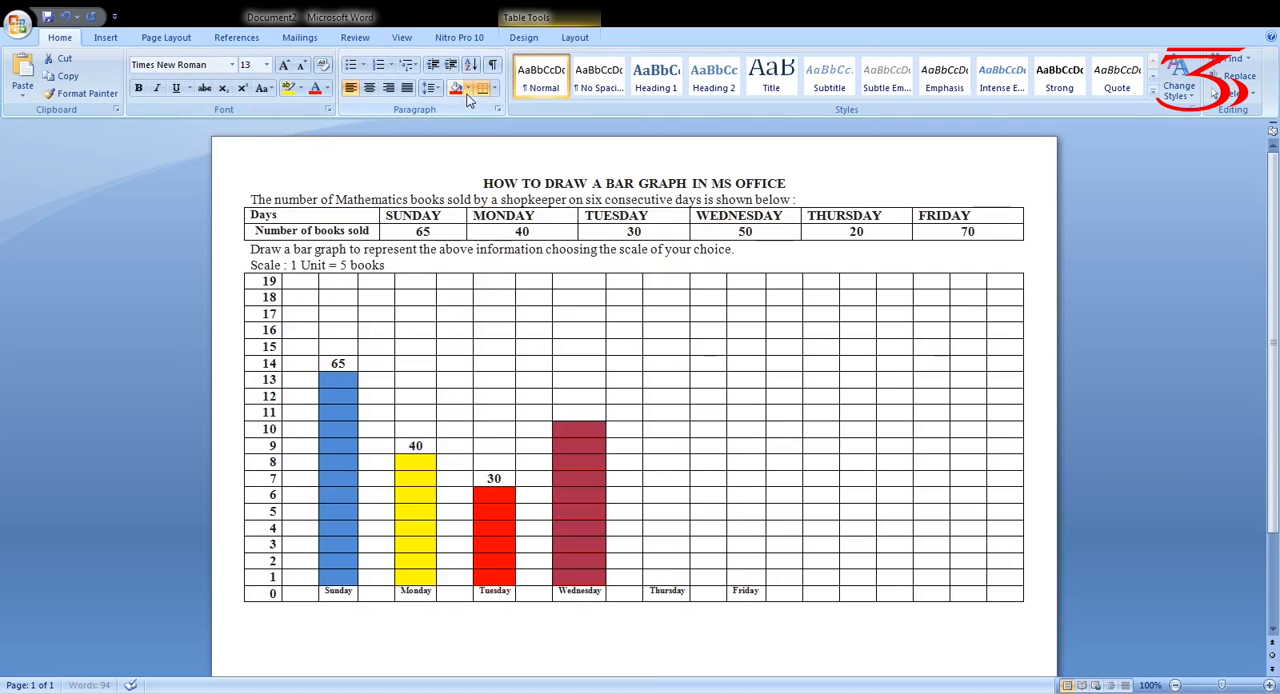
{"action": "left_click", "coordinate": [468, 92]}
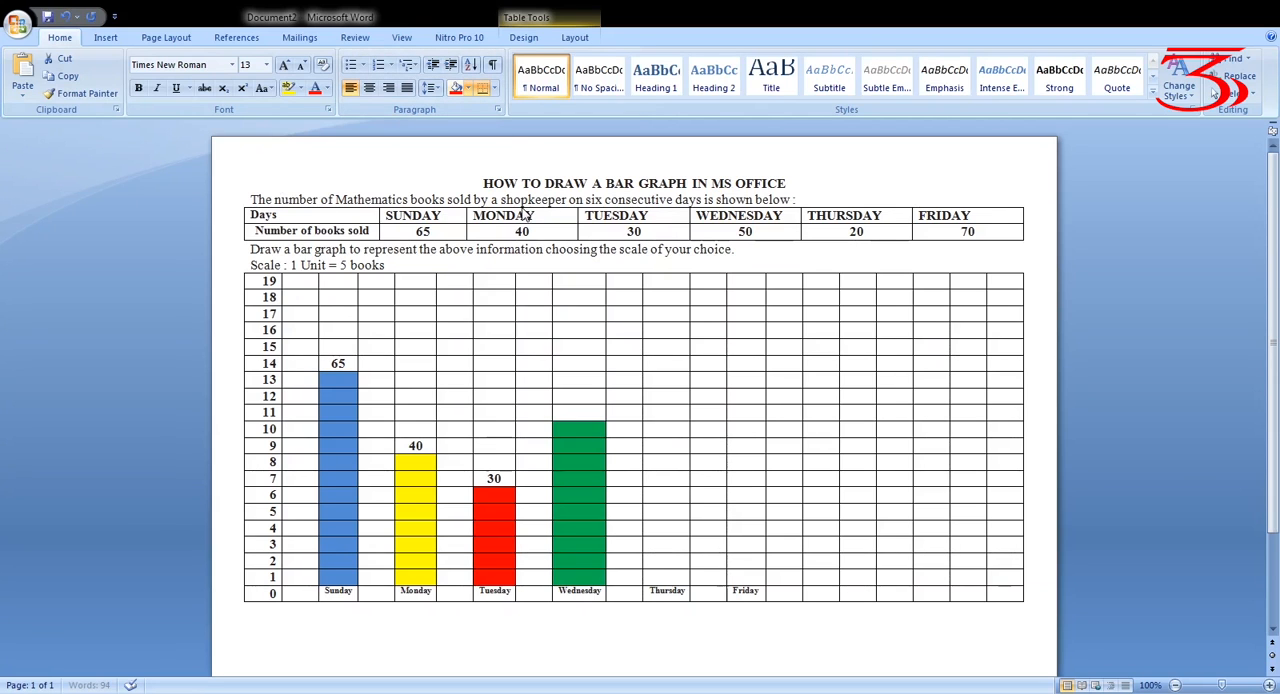
{"action": "left_click", "coordinate": [627, 641]}
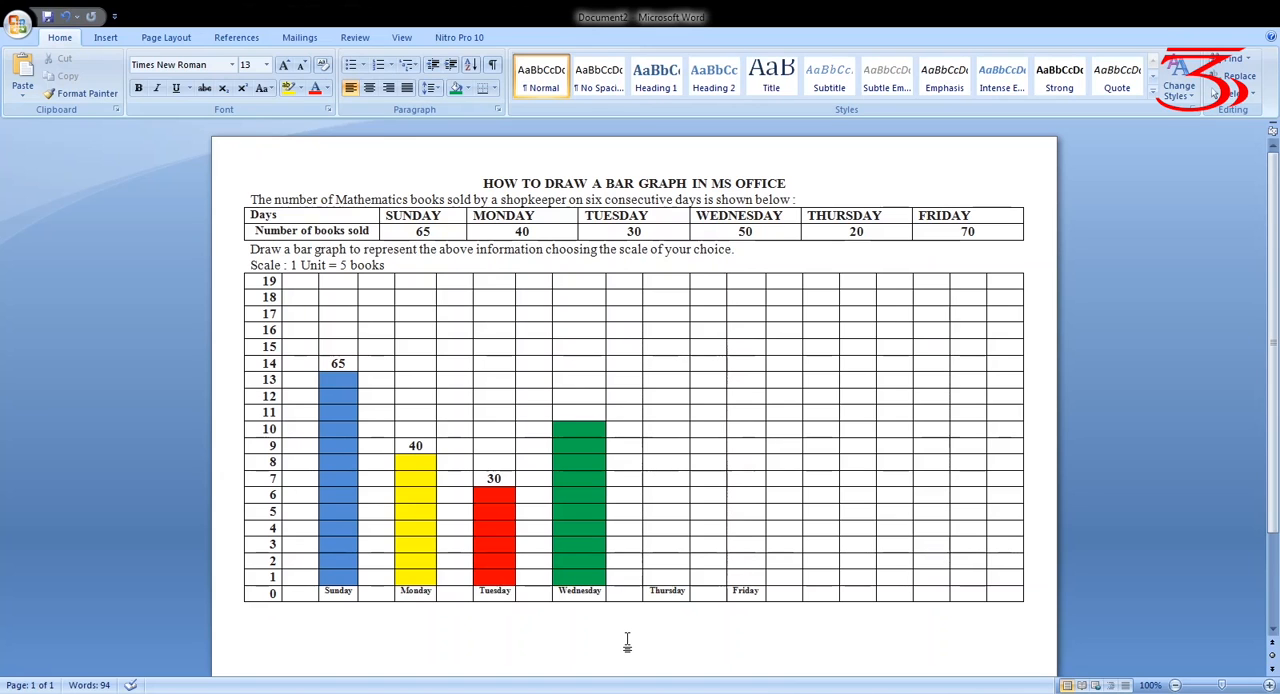
Shade the cells above the Thursday label from row 1 up to row 4 light purple to form its bar
{"action": "left_click", "coordinate": [668, 578]}
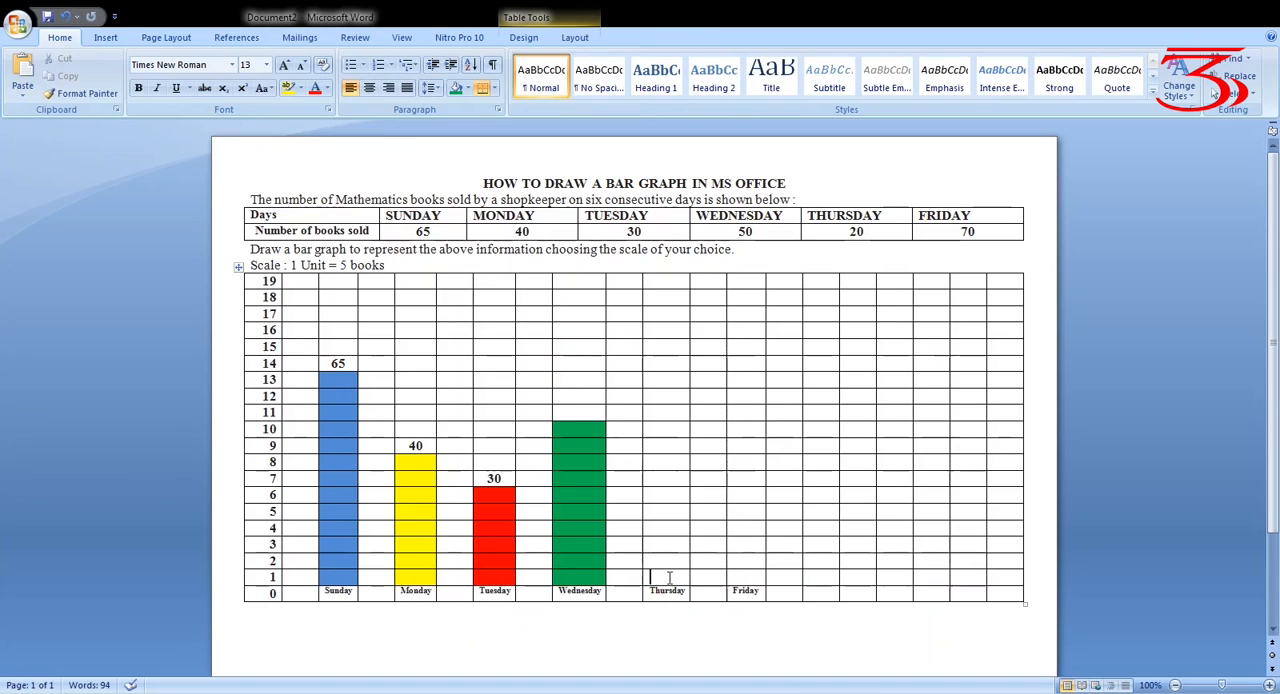
{"action": "key", "text": "shift+Up"}
{"action": "key", "text": "shift+Up"}
{"action": "key", "text": "shift+Up"}
{"action": "key", "text": "shift+Up"}
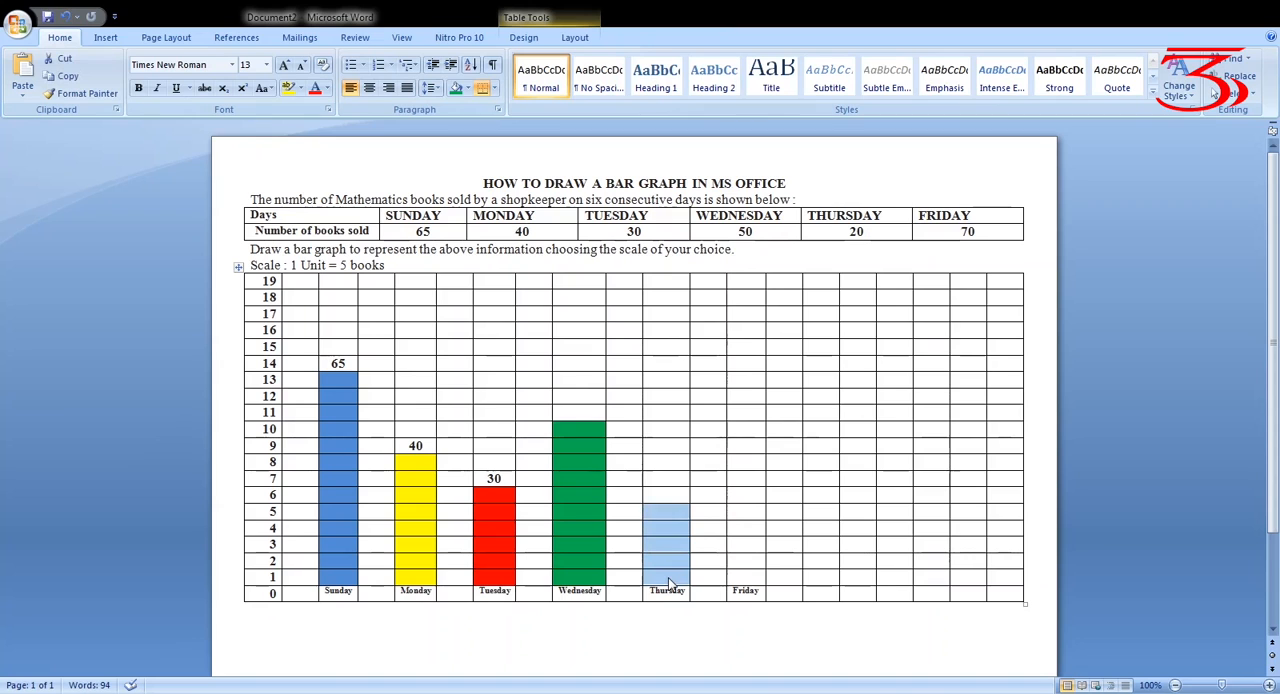
{"action": "key", "text": "shift+Down"}
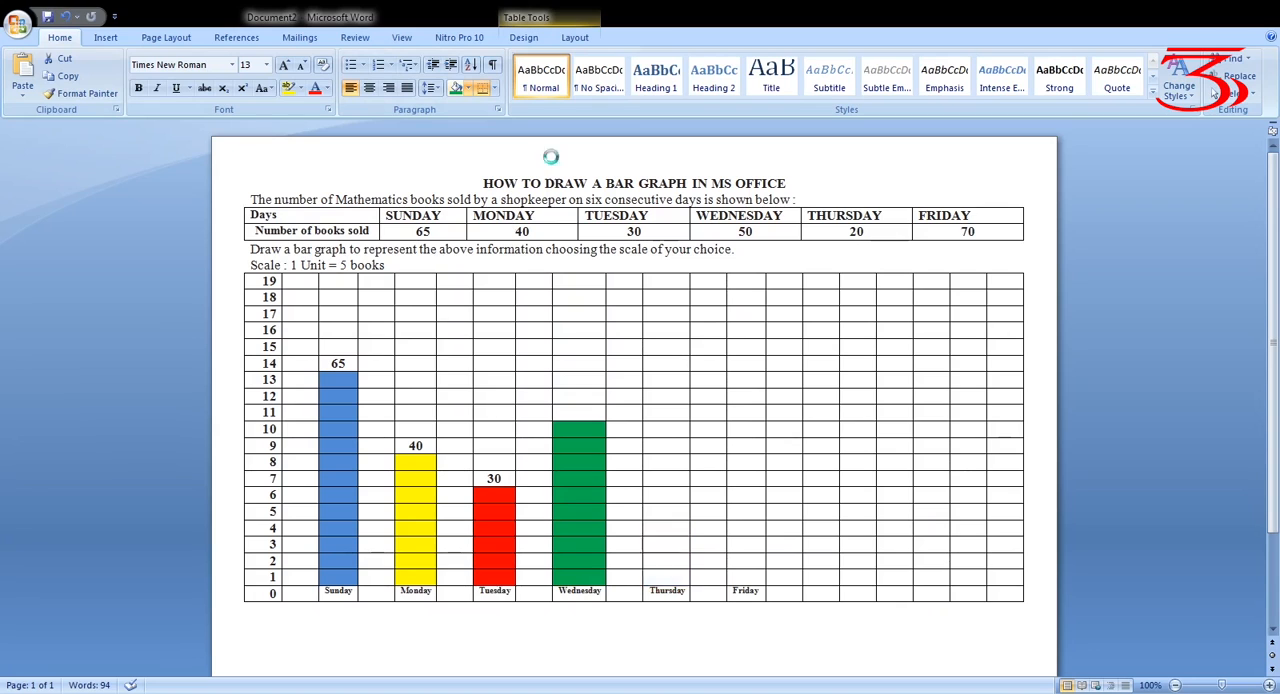
{"action": "left_click", "coordinate": [740, 630]}
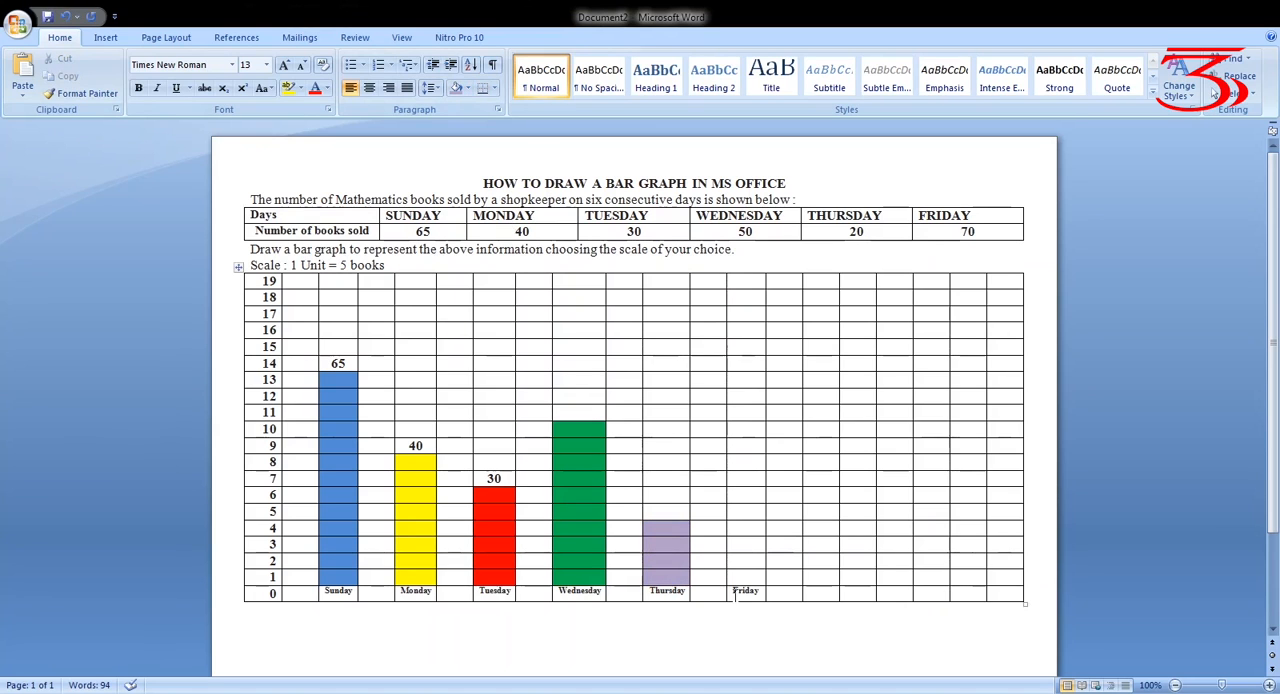
Shade the cells above the Friday label from row 1 up to row 13 pink to form its bar
{"action": "left_click", "coordinate": [742, 582]}
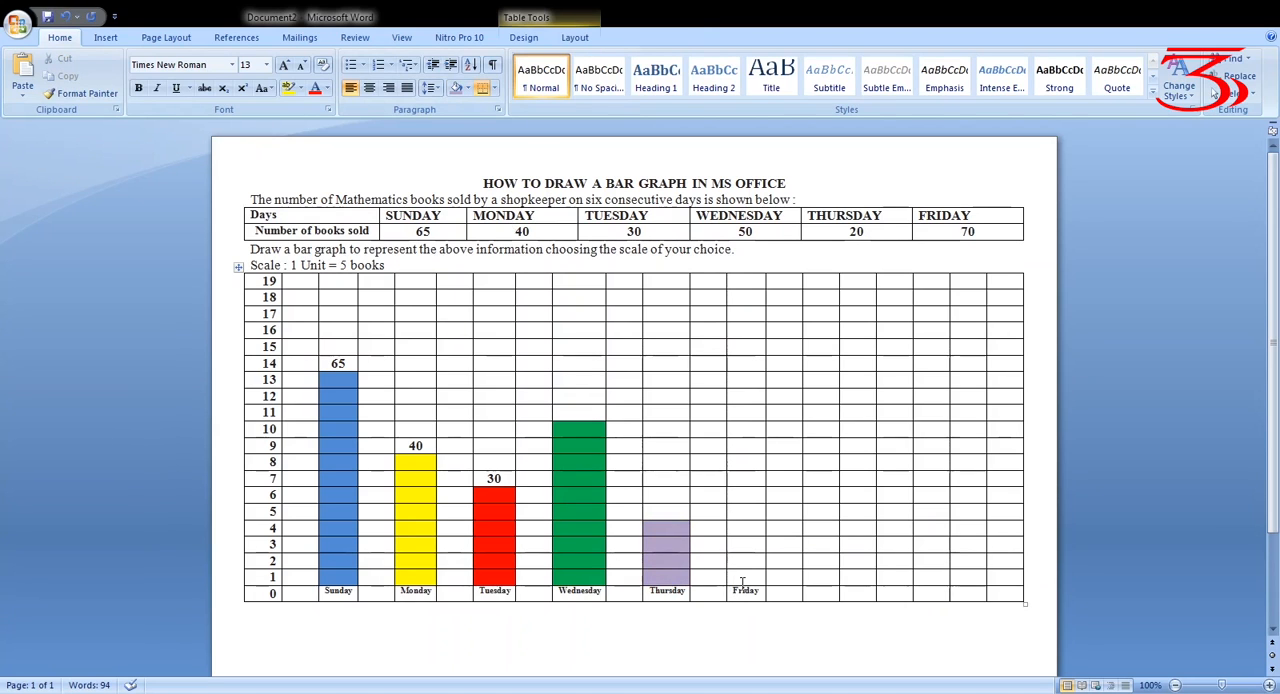
{"action": "key", "text": "shift+Up"}
{"action": "key", "text": "shift+Up"}
{"action": "key", "text": "shift+Up"}
{"action": "key", "text": "shift+Up"}
{"action": "key", "text": "shift+Up"}
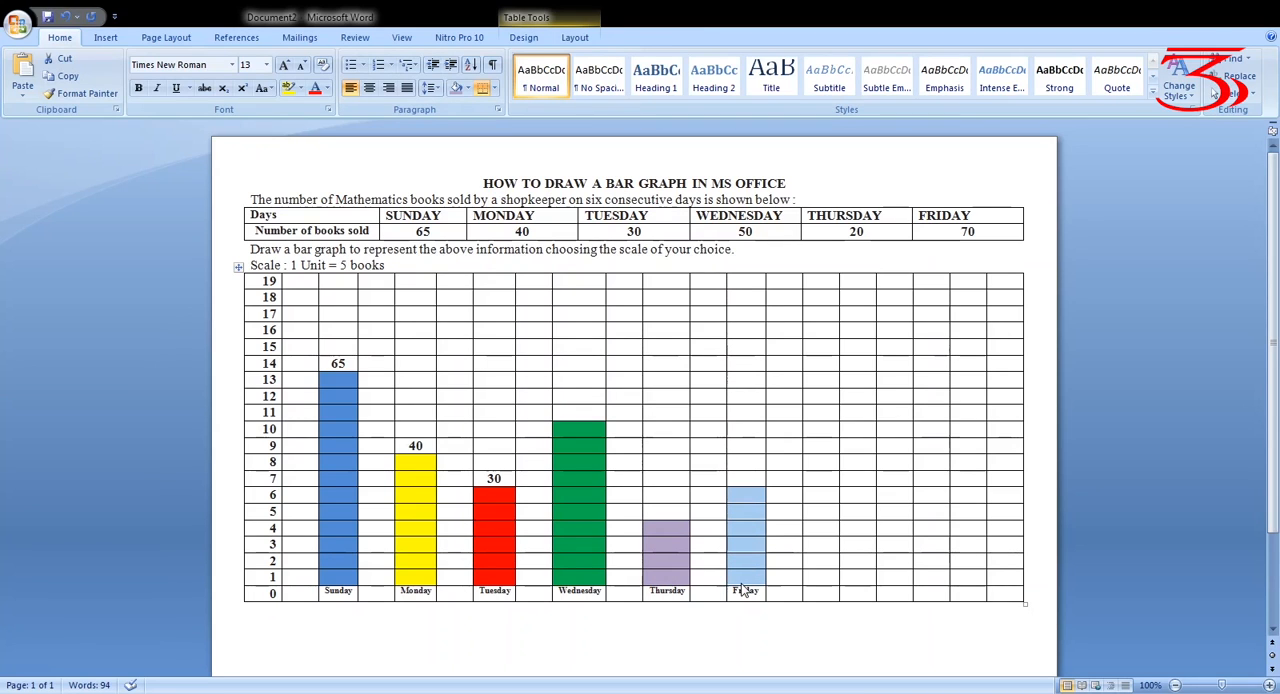
{"action": "key", "text": "shift+Up"}
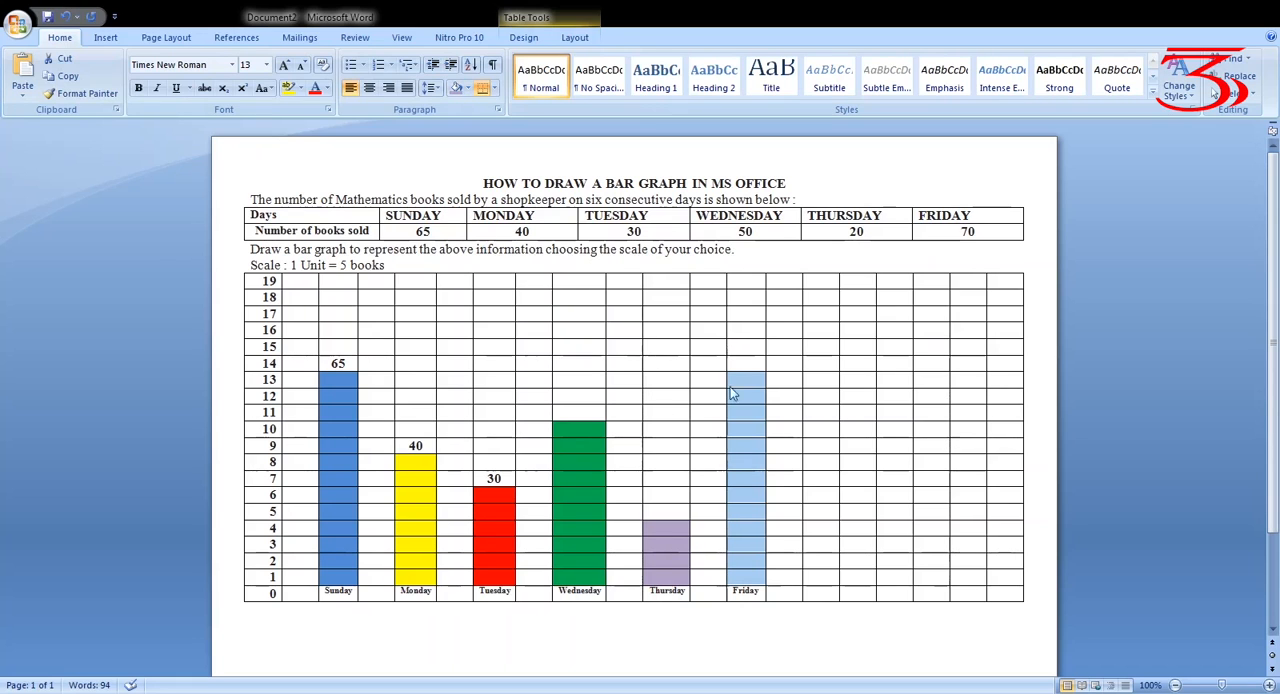
{"action": "left_click", "coordinate": [1060, 527]}
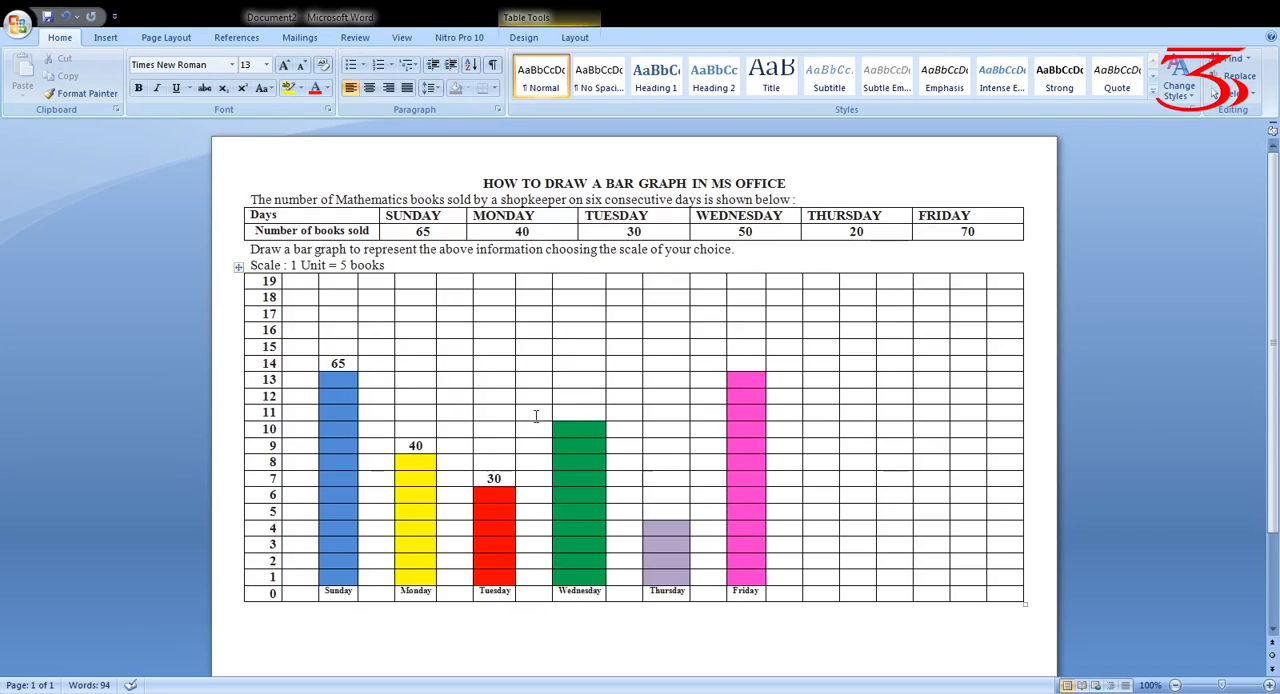
Enter 50 in the row 11 cell directly above the Wednesday bar
{"action": "left_click", "coordinate": [576, 414]}
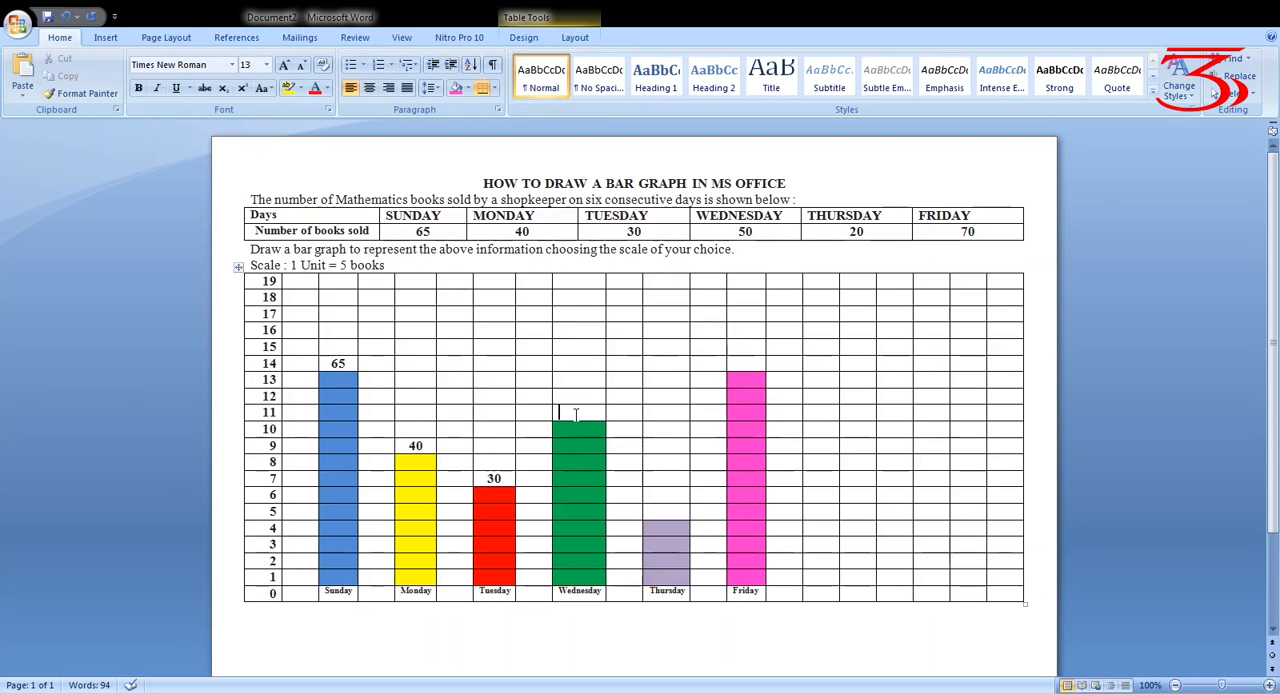
{"action": "type", "text": "50"}
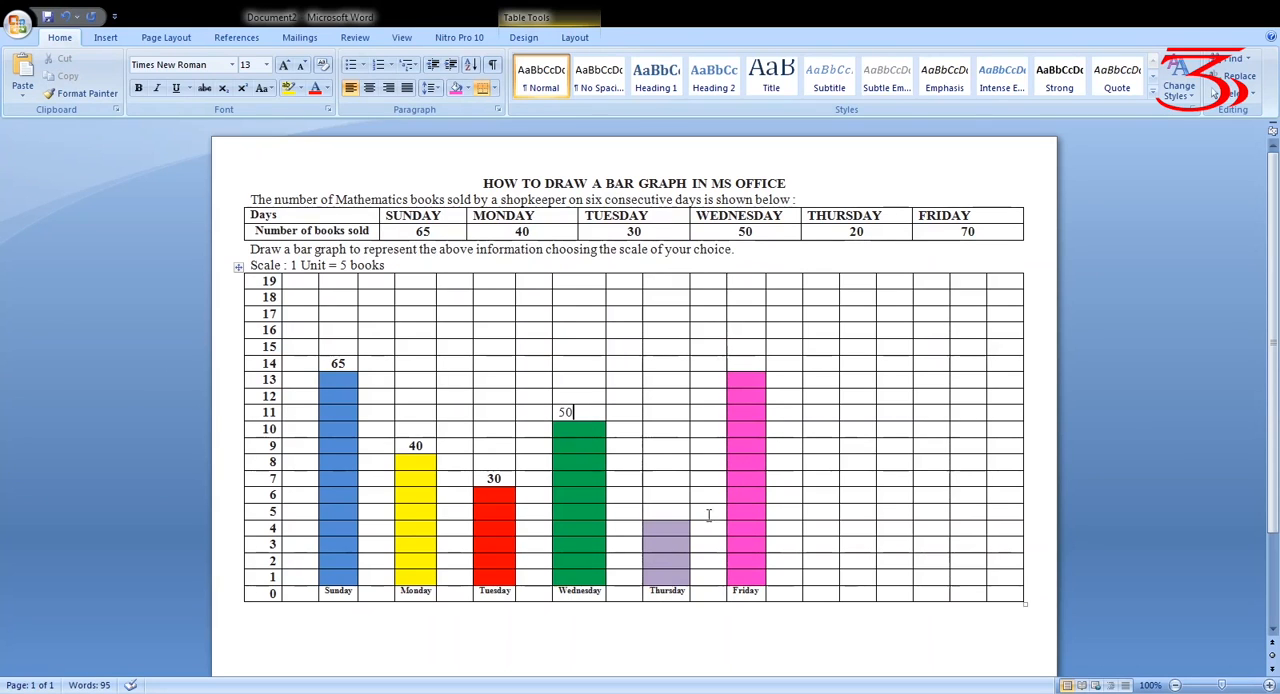